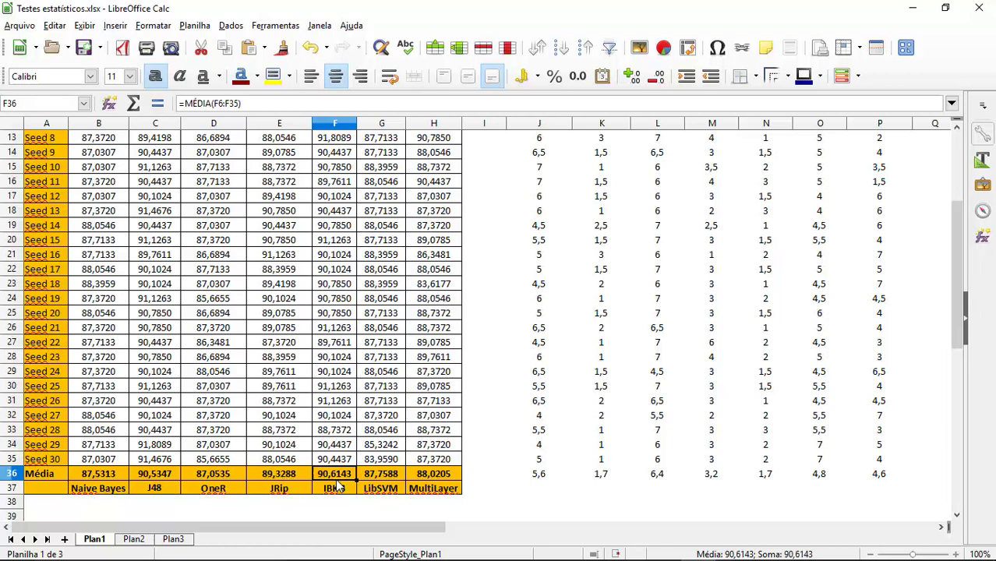
Select the J48 average in the spreadsheet's Média row, and switch to Weka with a maximized Explorer window
click(154, 477)
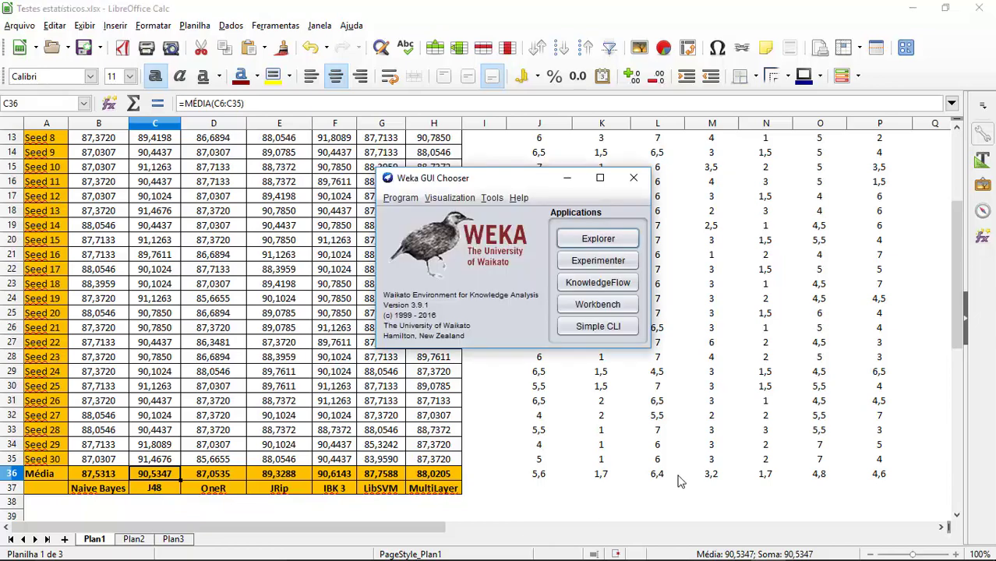
click(587, 240)
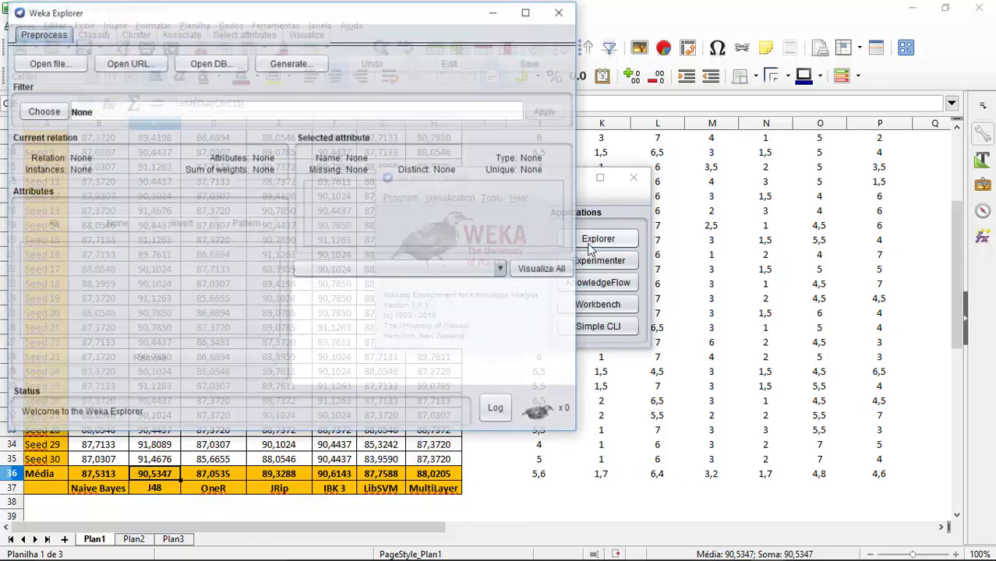
click(528, 11)
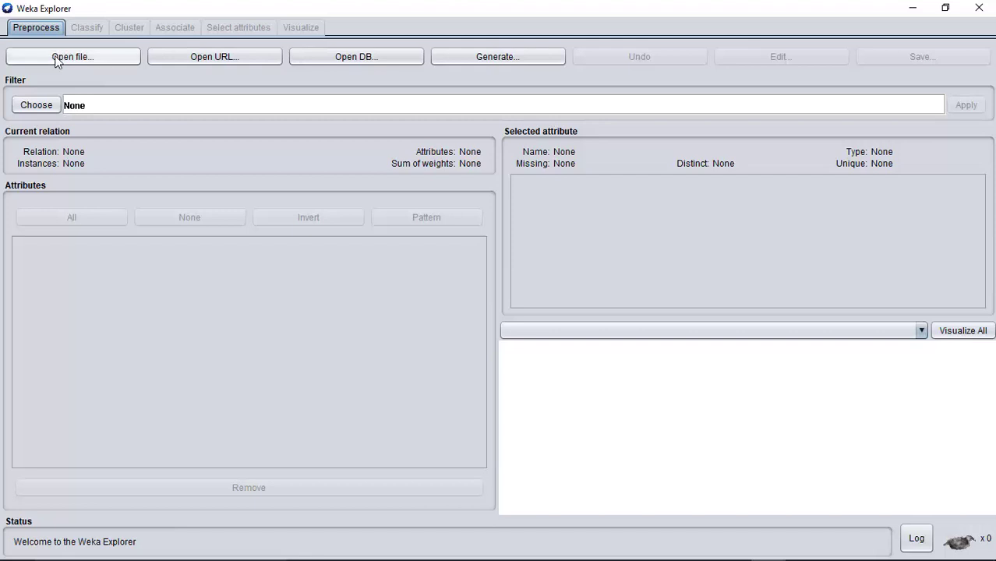
Load the dataset caracteristicas.arff from Disco Local (C:) into the Explorer
click(56, 60)
click(528, 190)
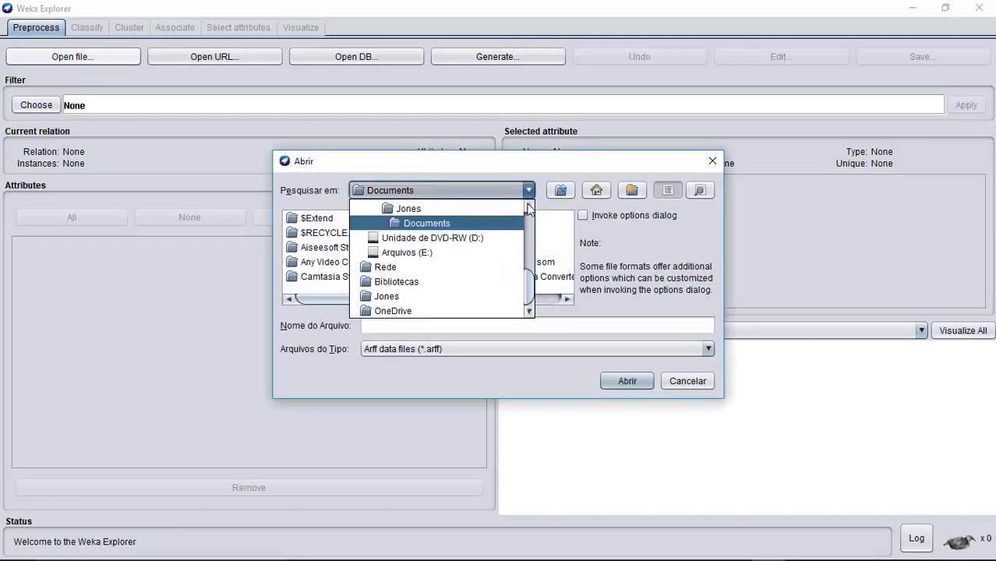
scroll(528, 210, up, 2)
click(451, 238)
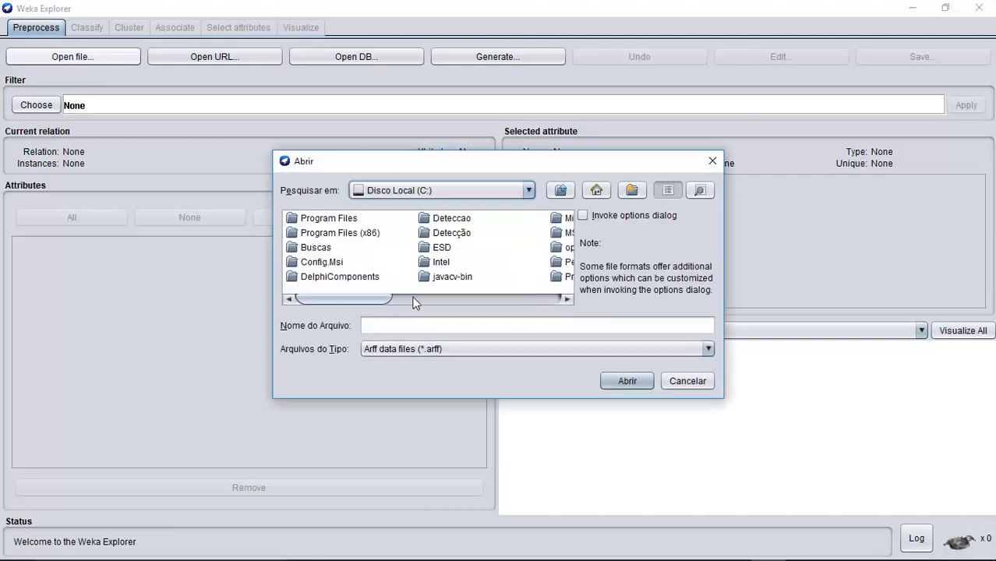
drag(378, 305, 522, 306)
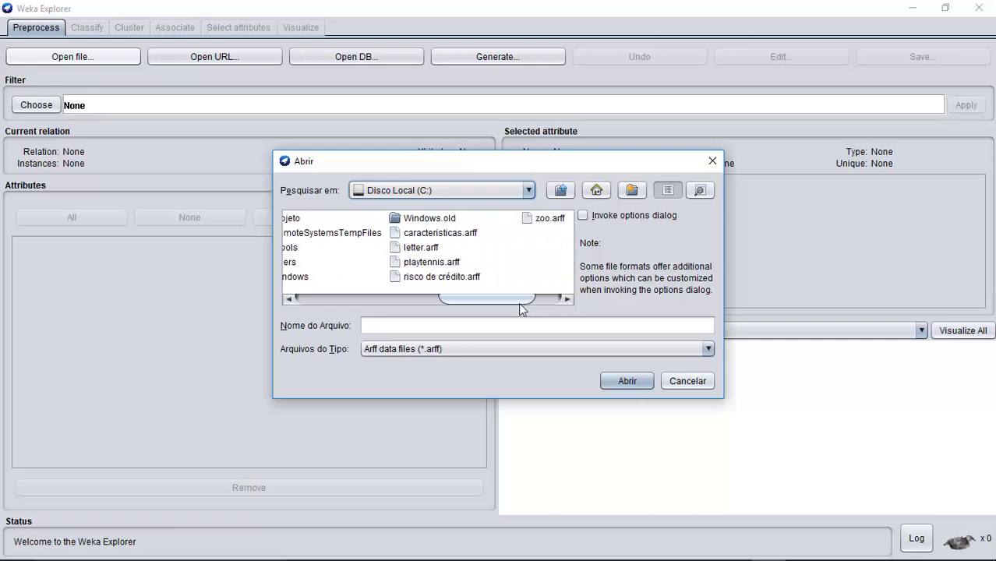
double_click(448, 236)
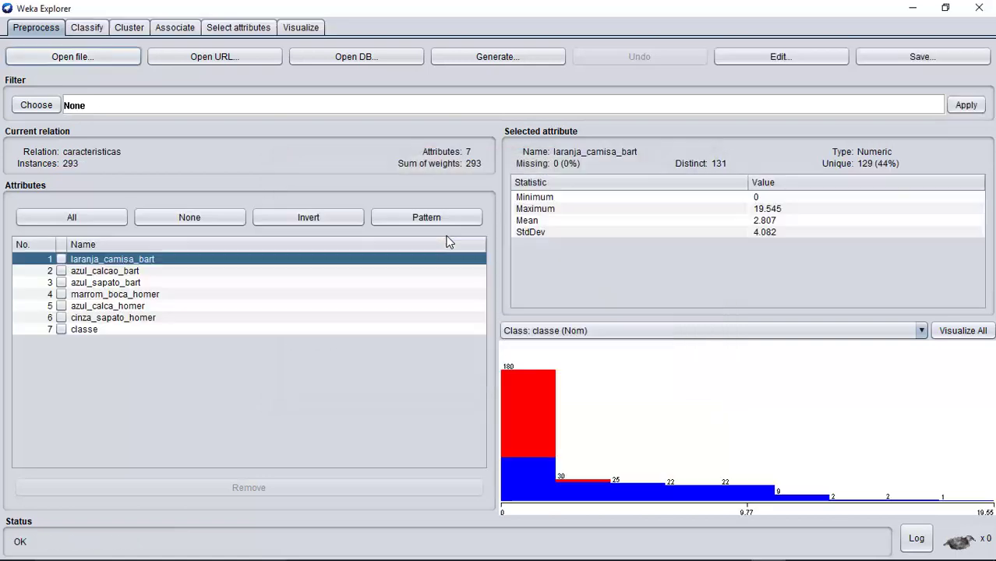
Choose the J48 decision tree as the classifier for the loaded dataset
click(89, 28)
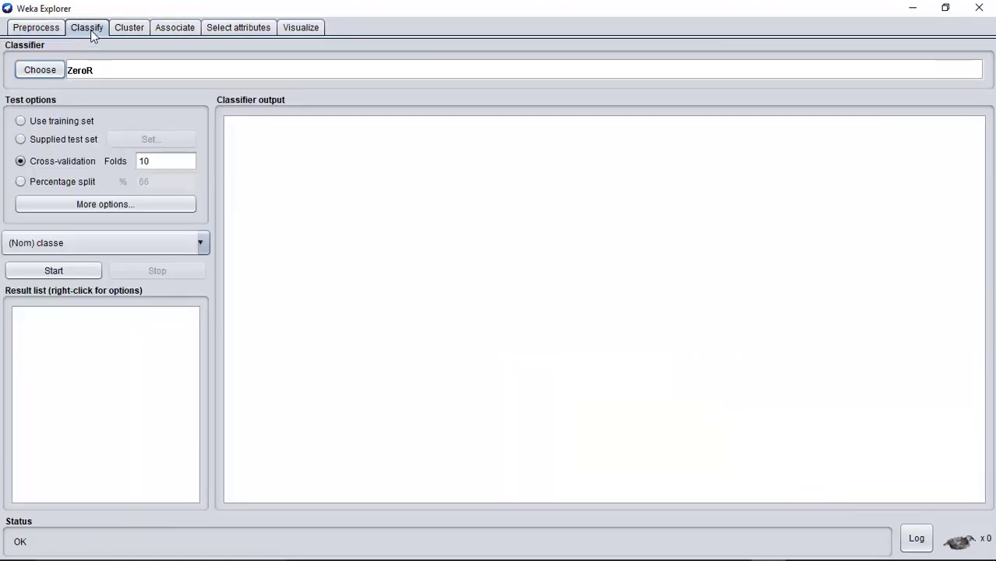
click(39, 71)
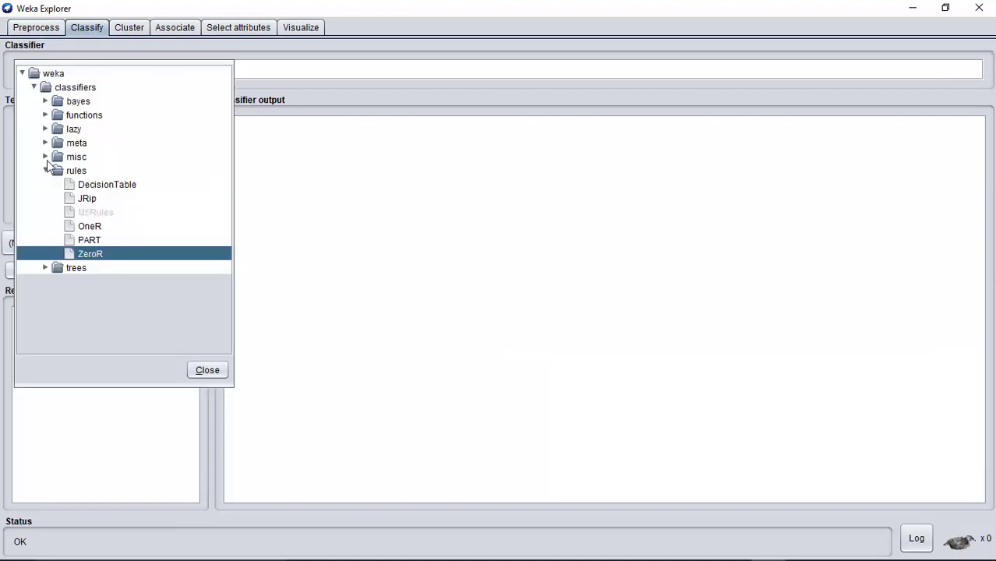
click(45, 268)
click(84, 279)
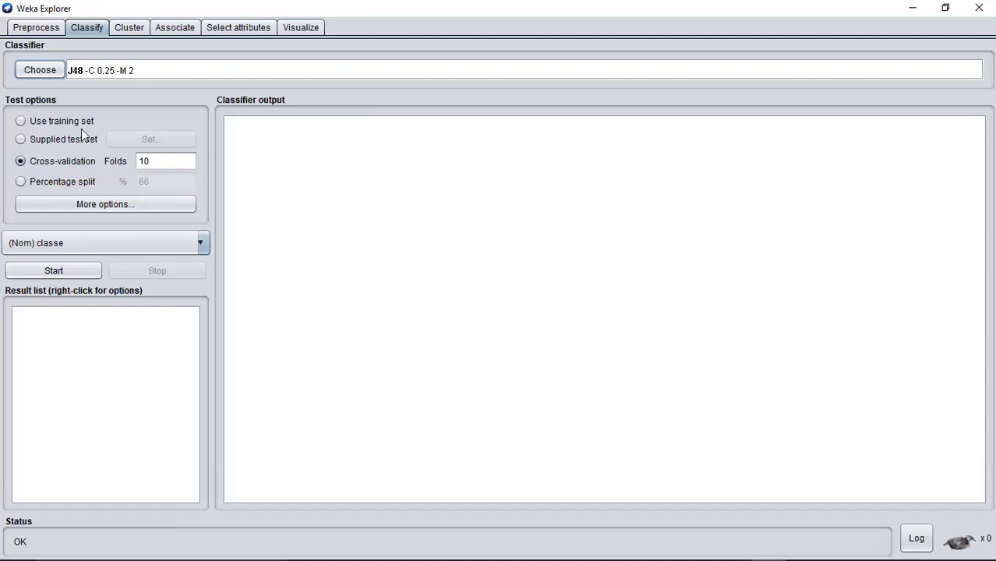
Set the test option to use the training set and run the J48 classifier
click(42, 123)
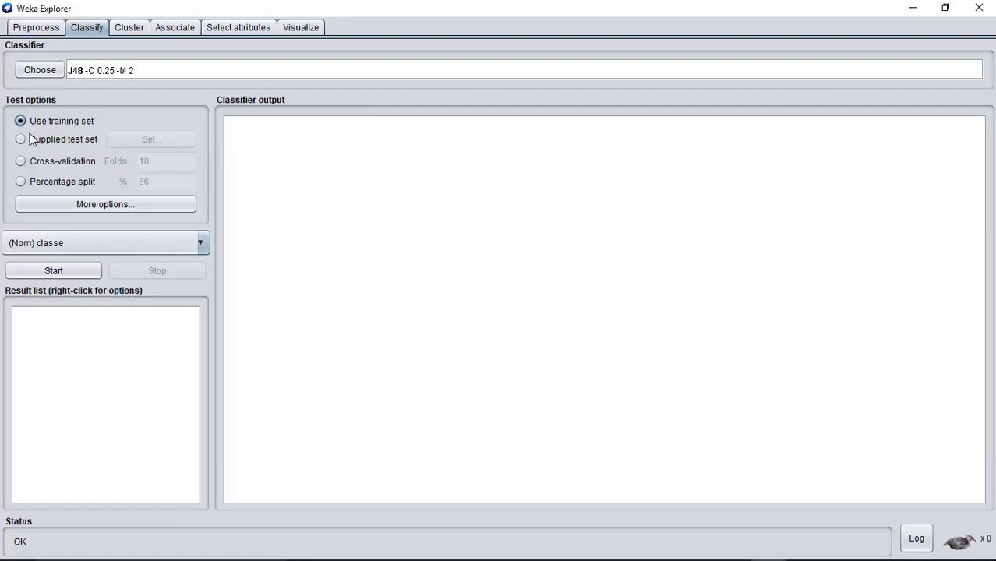
click(20, 185)
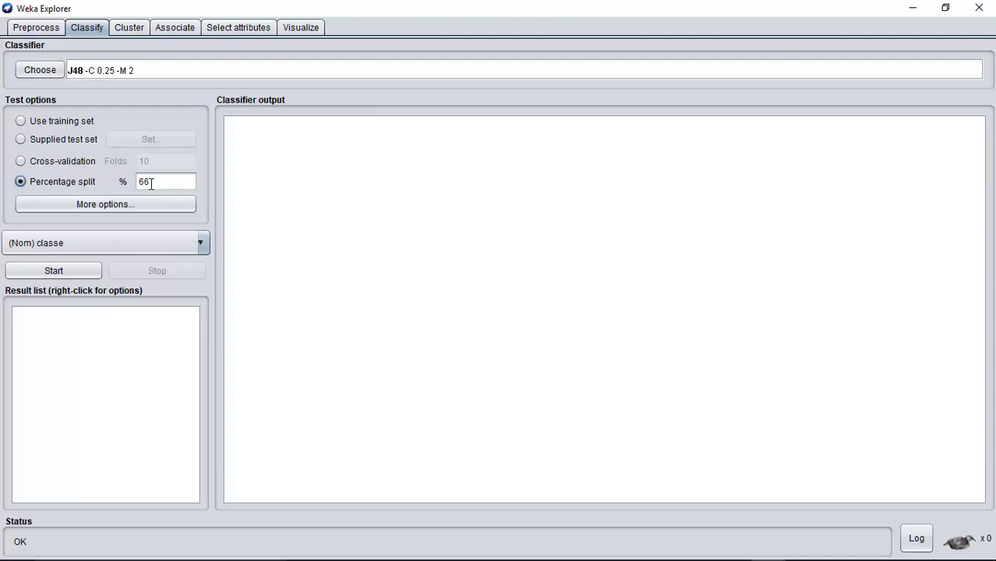
click(50, 120)
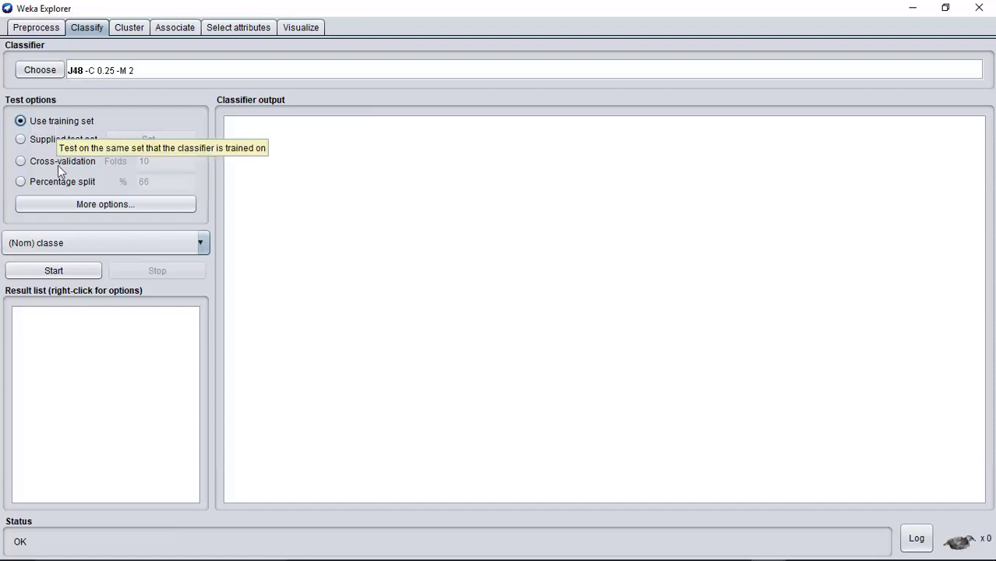
click(54, 271)
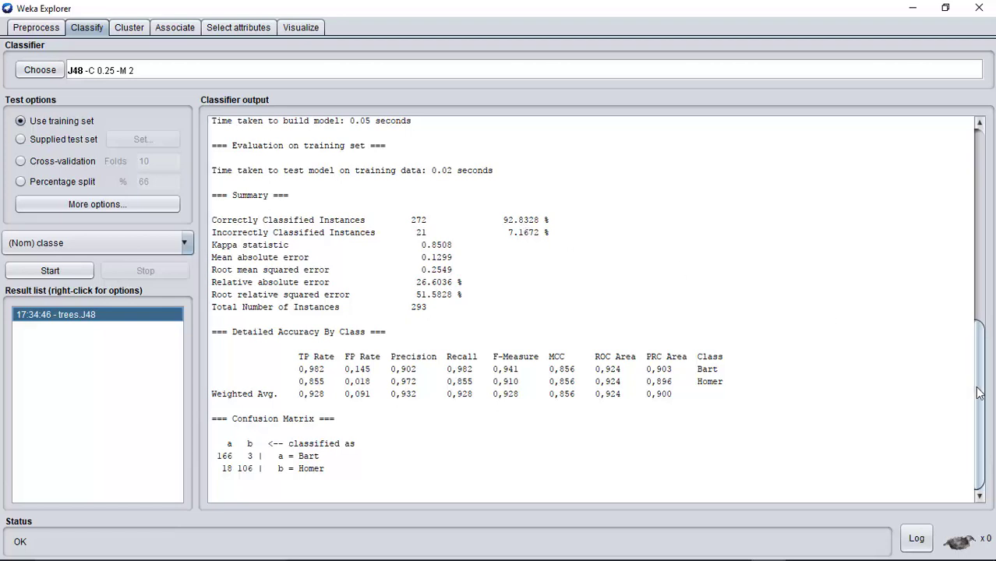
Examine the J48 pruned tree rules in the classifier output
drag(982, 396, 857, 259)
drag(458, 272, 208, 187)
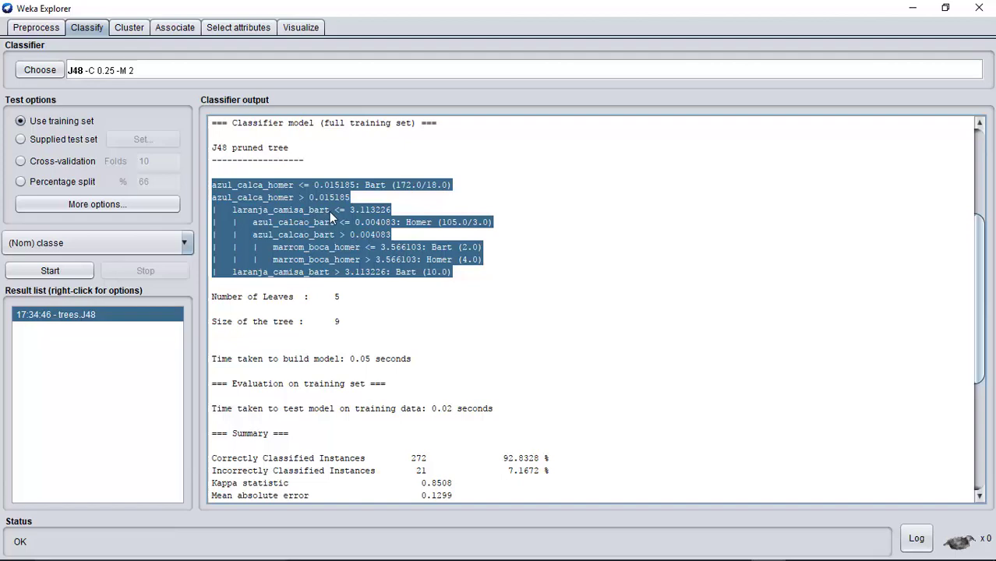
click(335, 239)
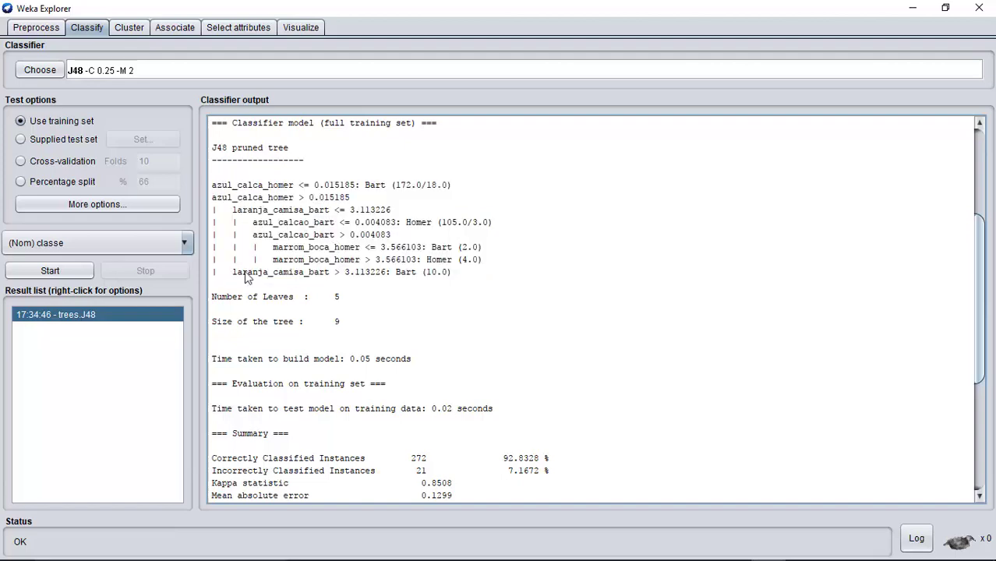
Visualize the J48 result's tree maximized and fitted to the screen, close it, and review the pruned tree rules in the output
right_click(82, 323)
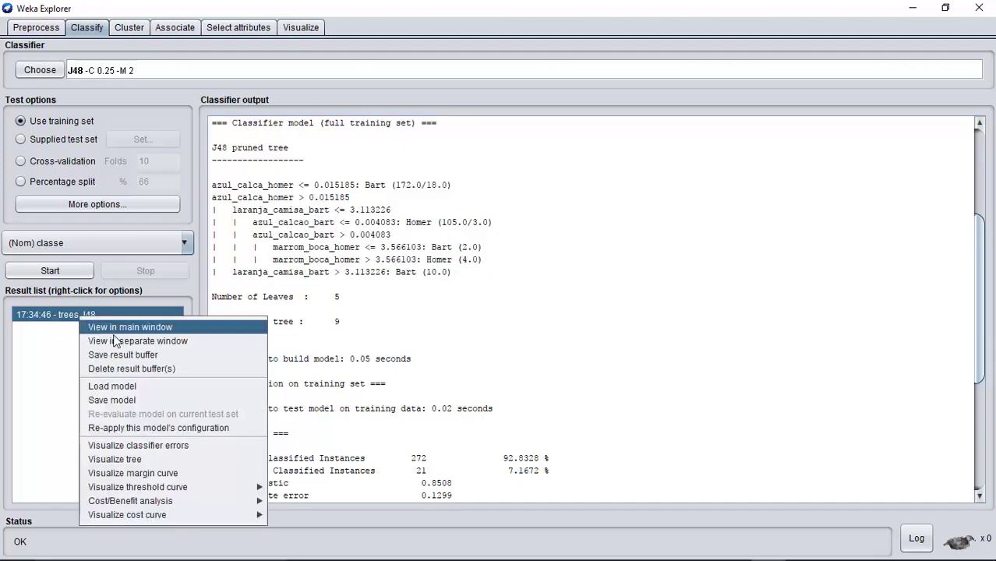
click(141, 459)
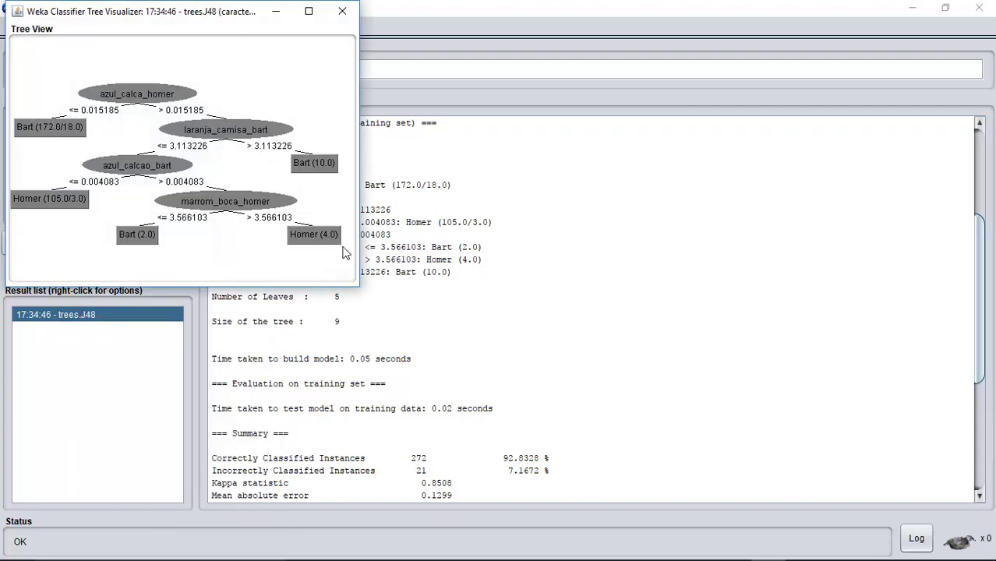
click(309, 10)
right_click(338, 81)
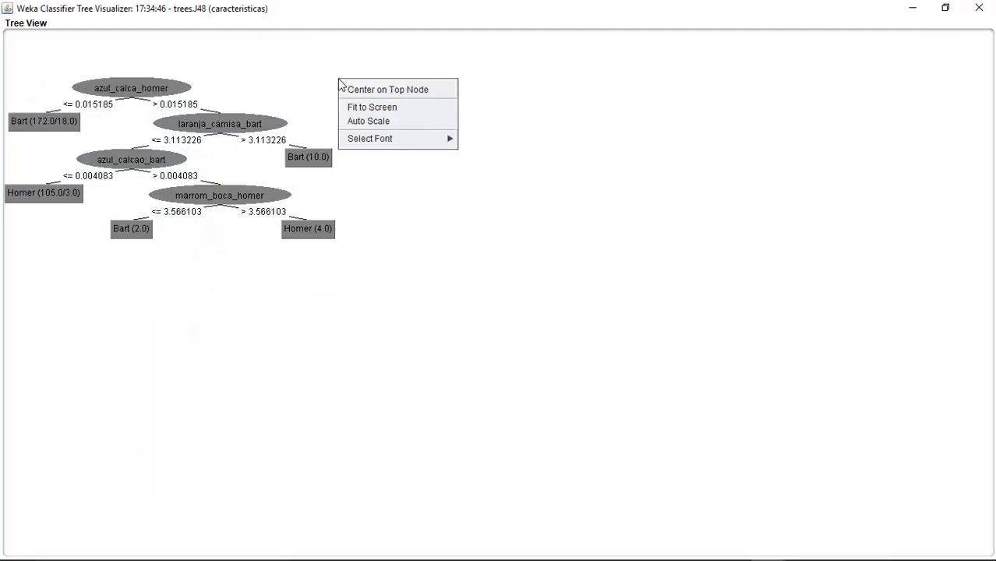
click(360, 110)
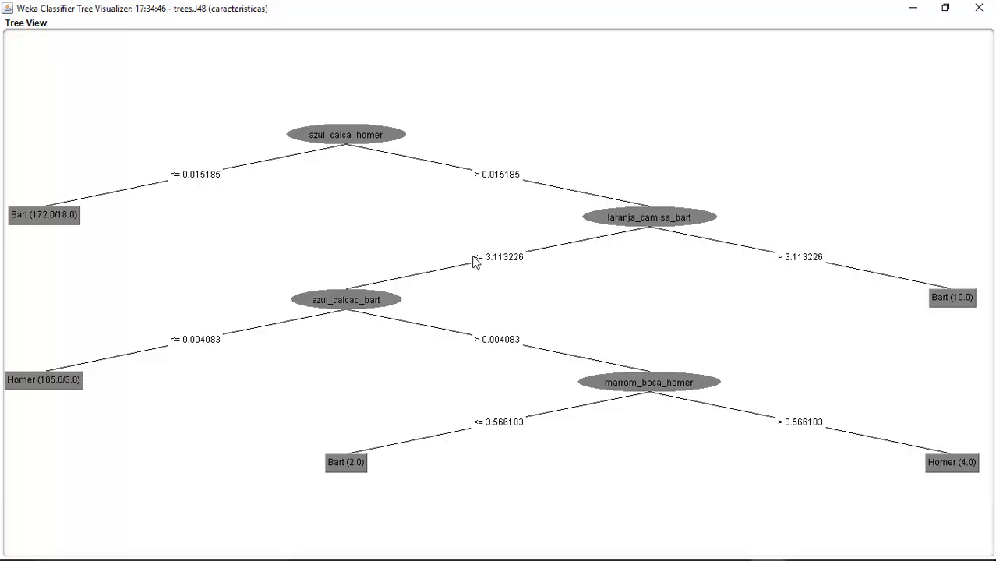
click(978, 7)
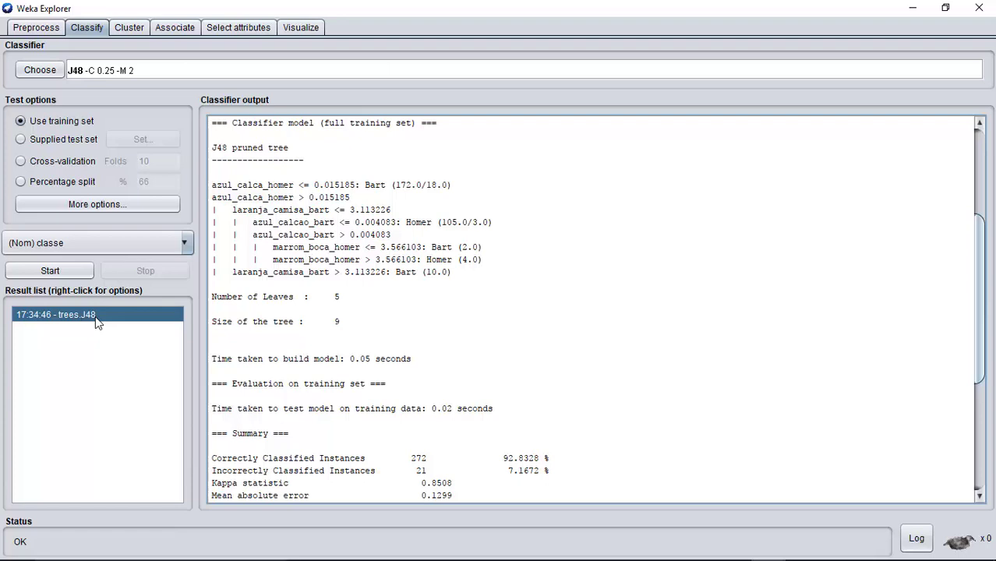
drag(460, 276, 207, 191)
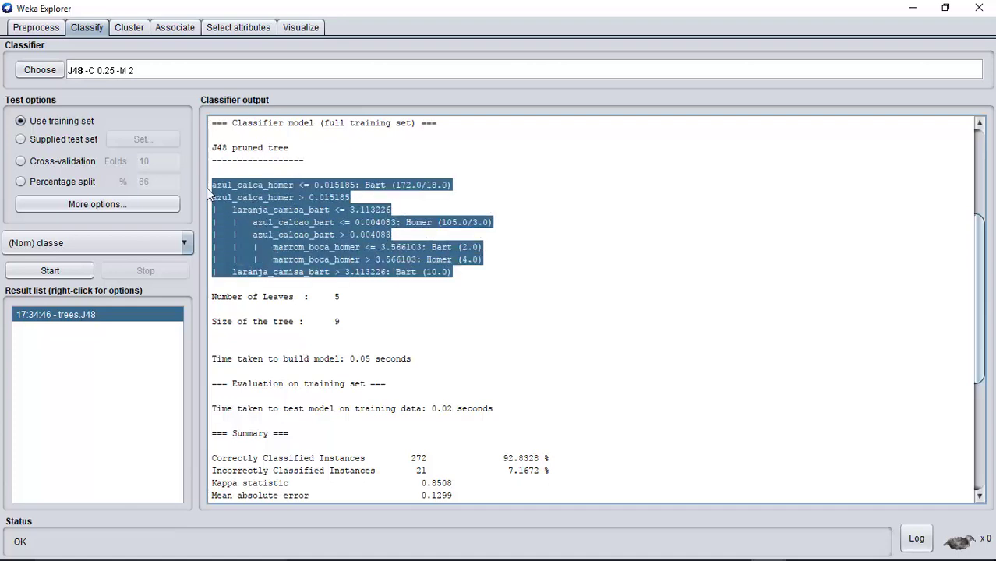
click(255, 227)
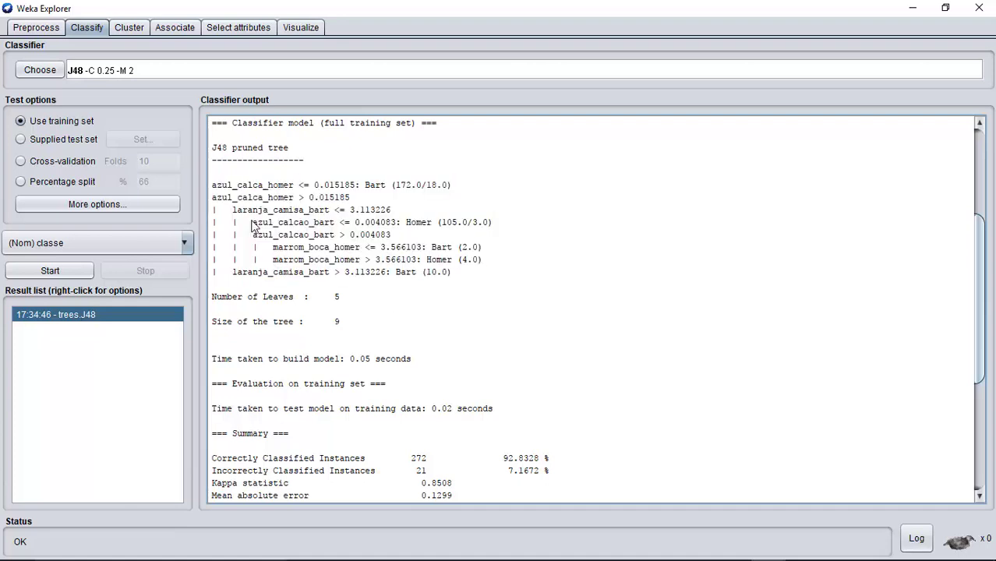
Save the trained J48 model to Área de Trabalho with the file name "arvore treinada"
right_click(76, 321)
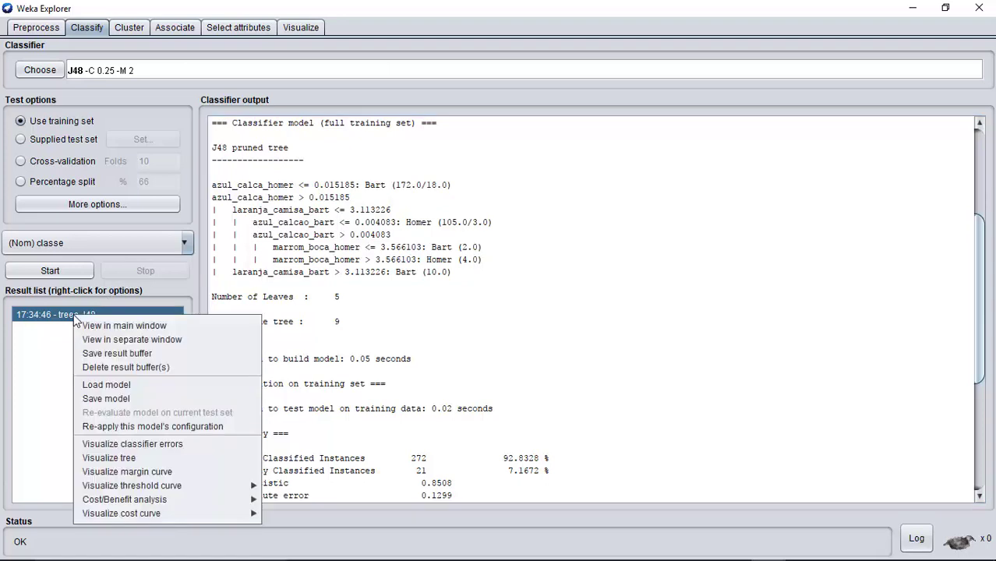
click(115, 397)
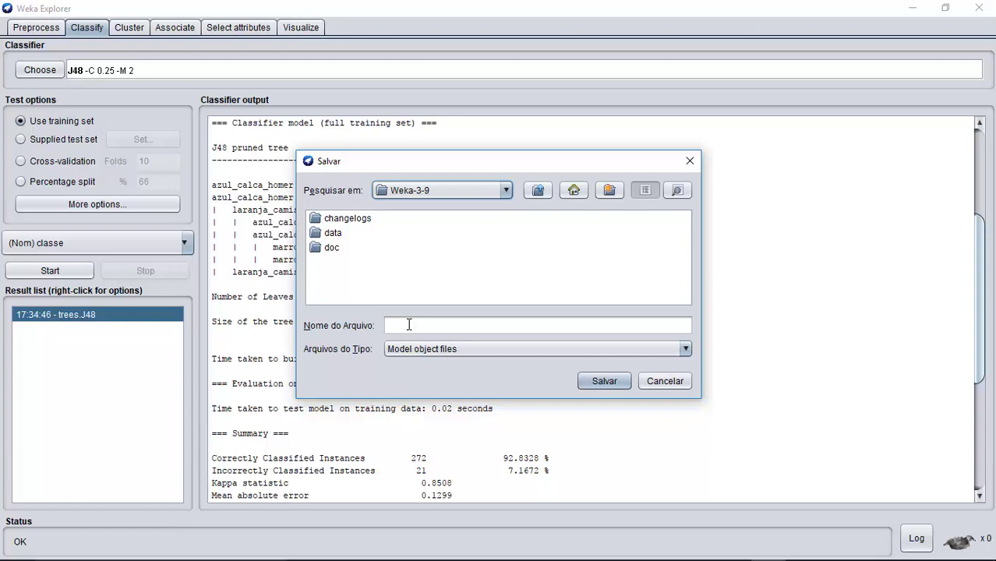
click(408, 325)
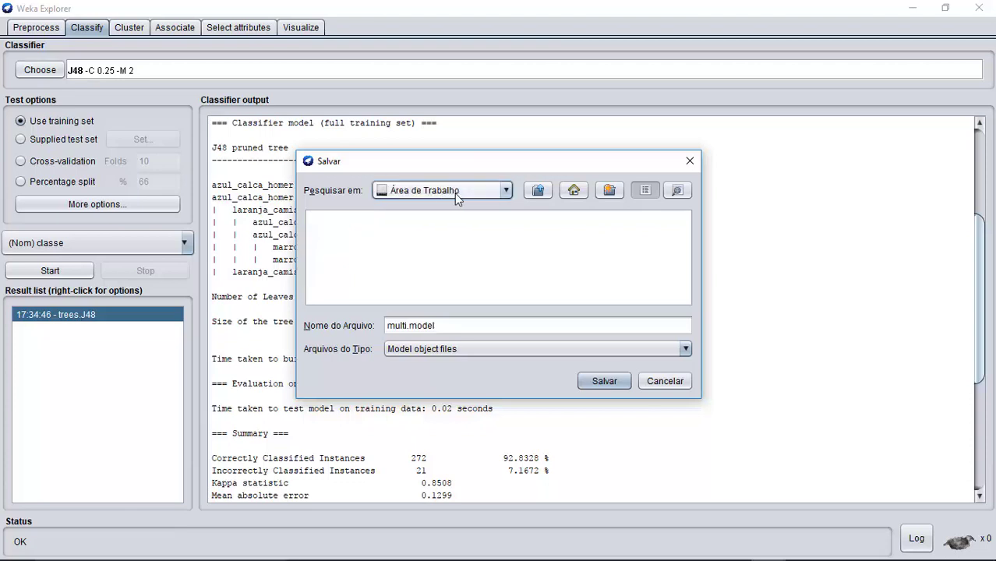
click(451, 325)
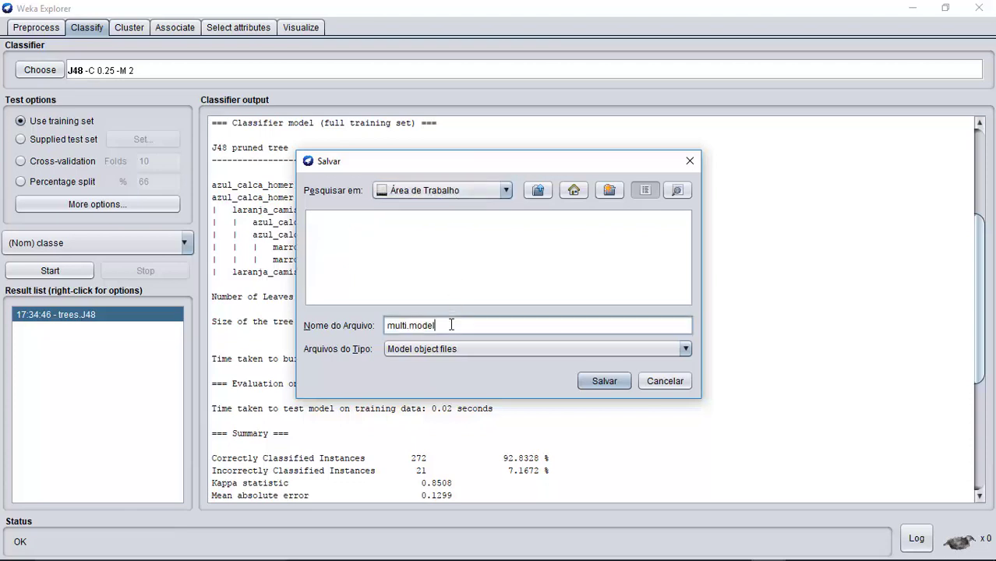
key(BackSpace)
key(BackSpace)
key(BackSpace)
key(BackSpace)
key(BackSpace)
key(BackSpace)
key(BackSpace)
key(BackSpace)
key(BackSpace)
key(BackSpace)
key(BackSpace)
text(arvore treinada)
click(590, 382)
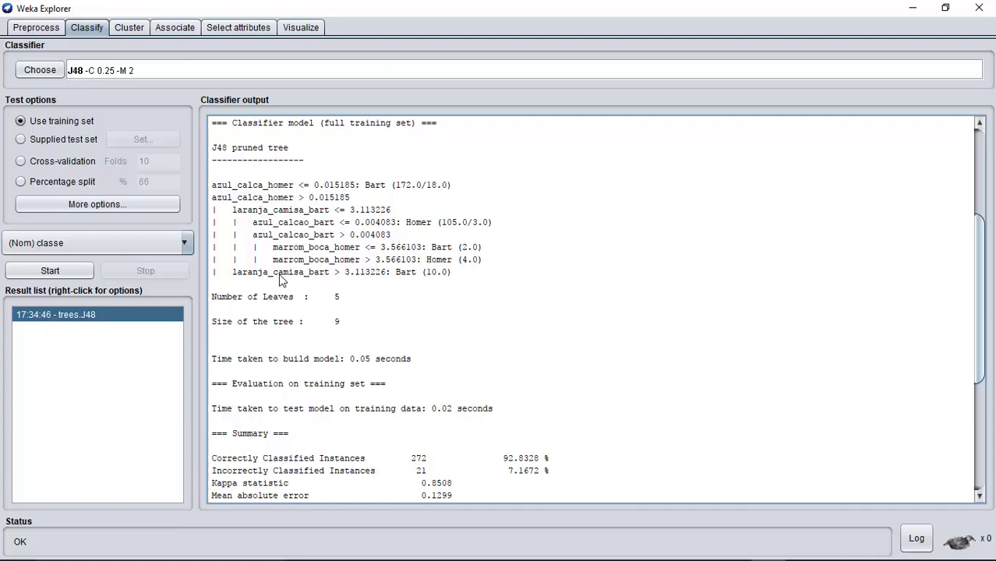
Close the current Explorer and open a fresh Explorer window, maximized, from the Weka GUI Chooser
click(980, 9)
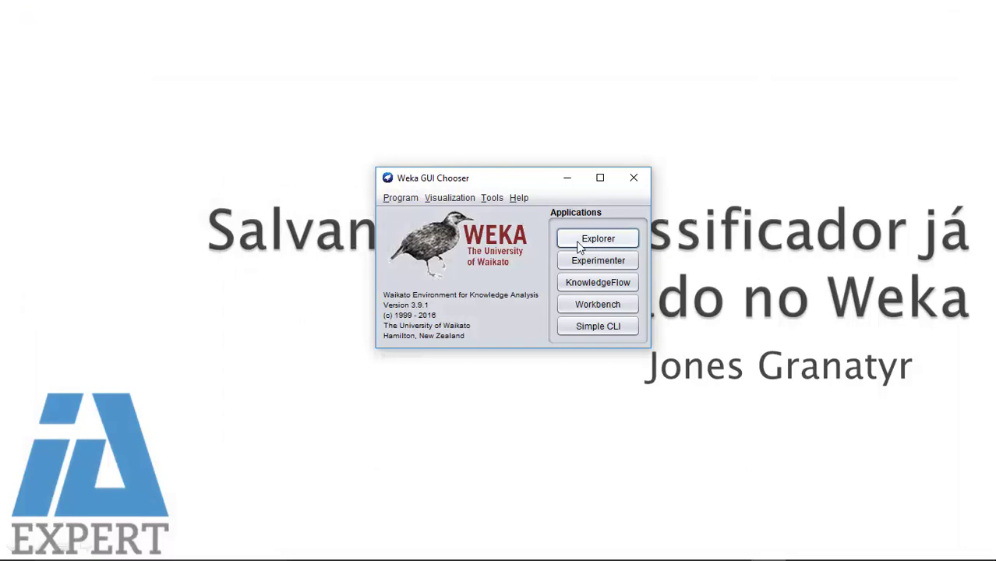
click(598, 241)
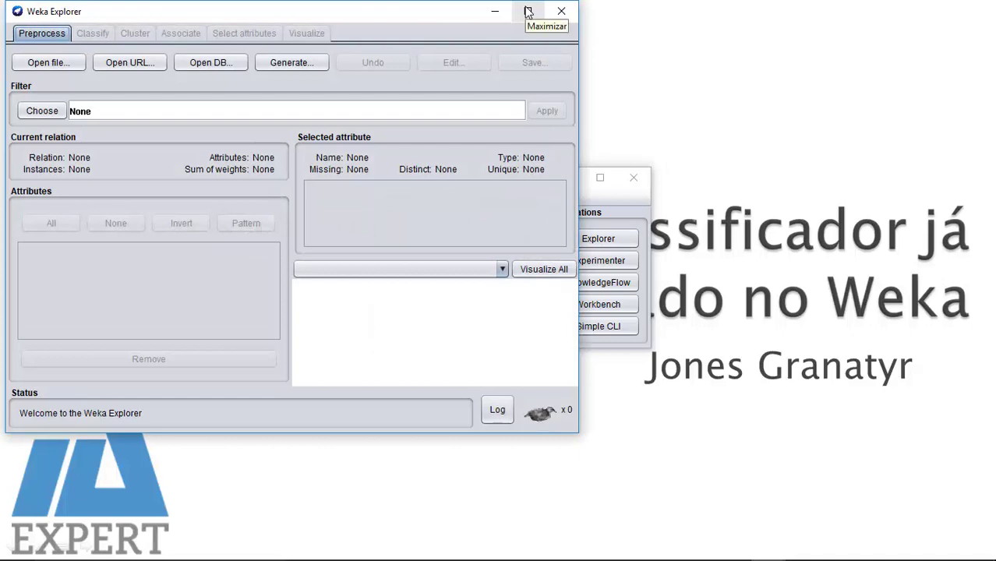
click(527, 13)
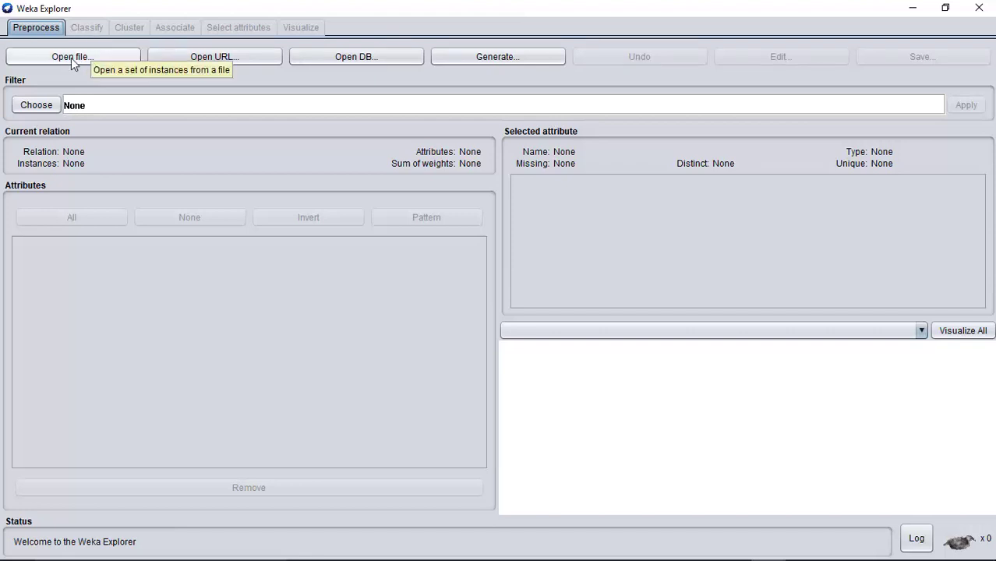
Load caracteristicas.arff from Disco Local (C:) again in the newly opened Explorer
click(70, 58)
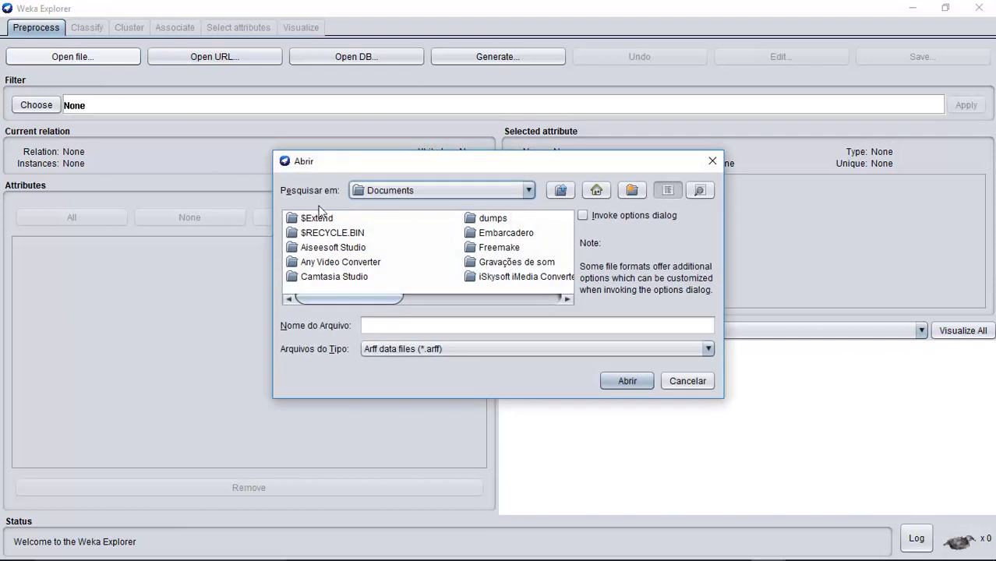
click(529, 190)
click(529, 208)
click(529, 207)
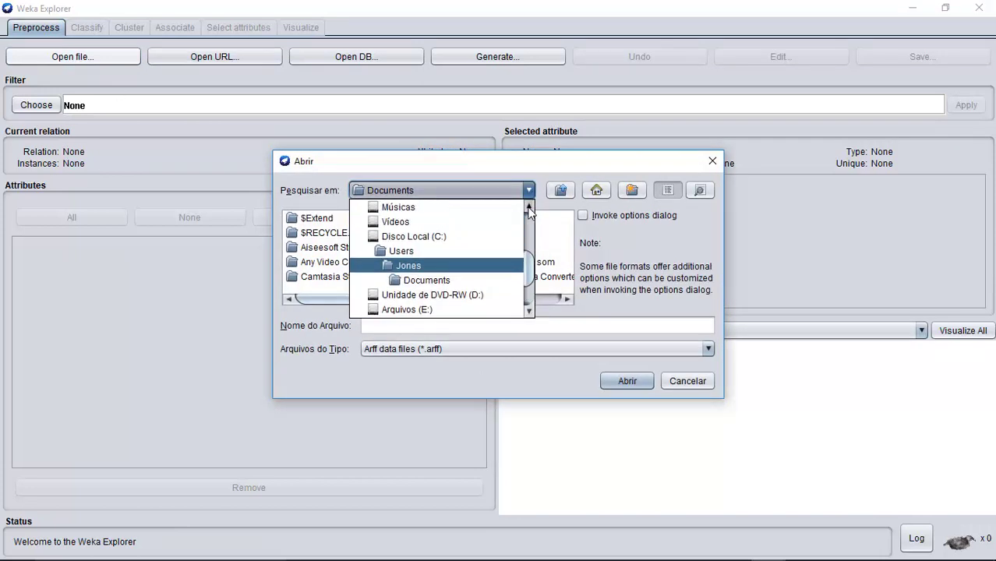
click(467, 251)
drag(373, 299, 518, 296)
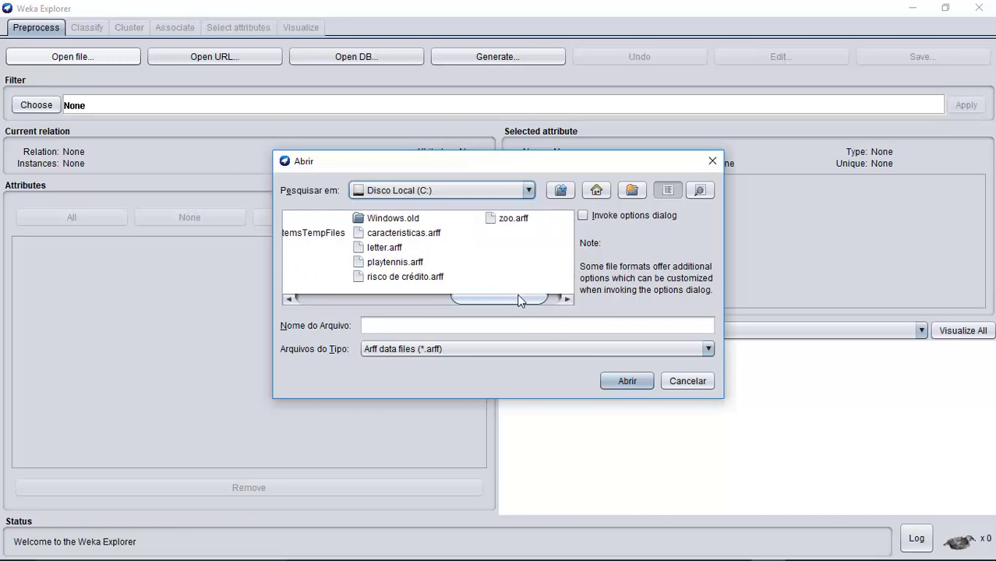
double_click(425, 234)
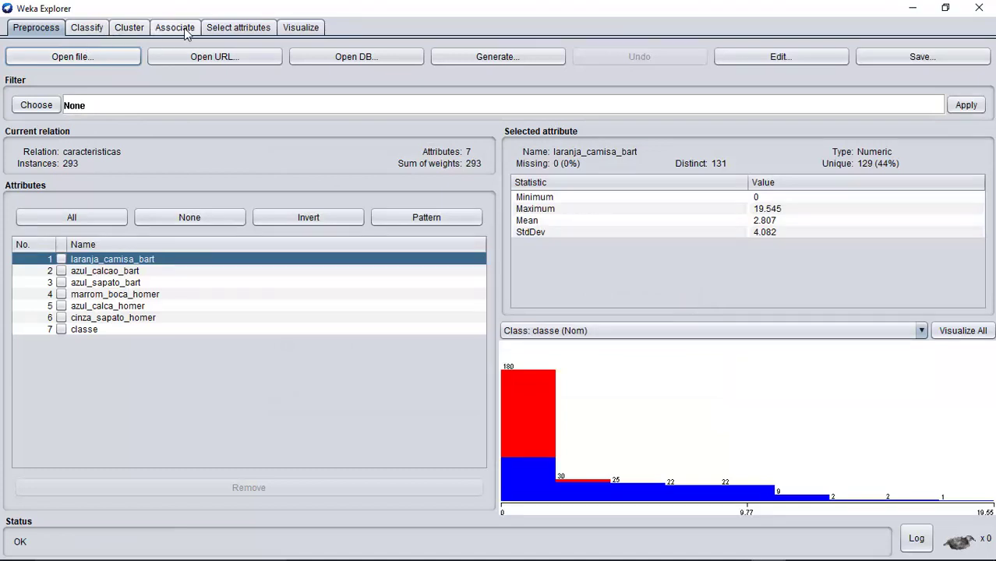
Load the saved model arvore treinada.model from Área de Trabalho for classification and review its model information and pruned tree
click(89, 29)
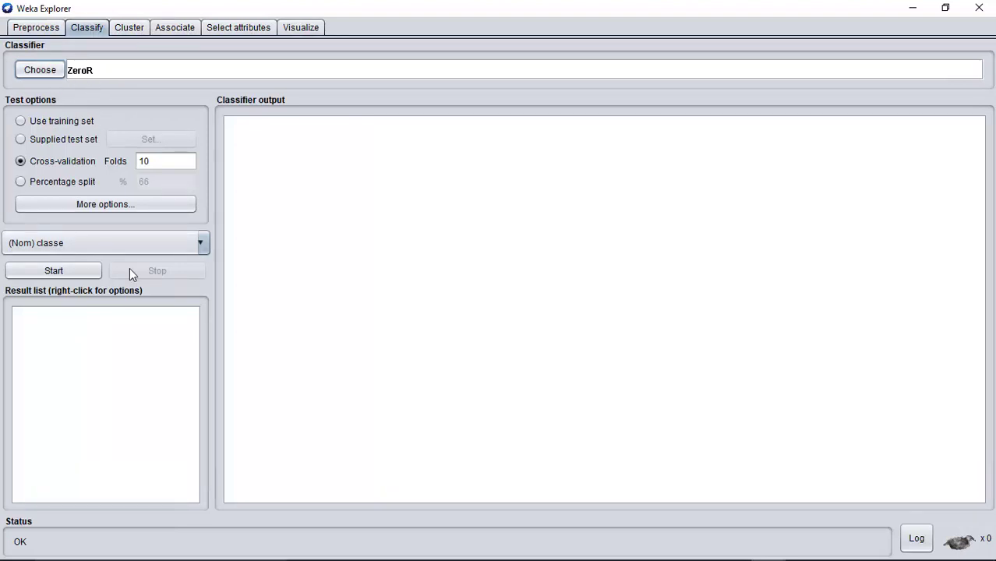
right_click(86, 335)
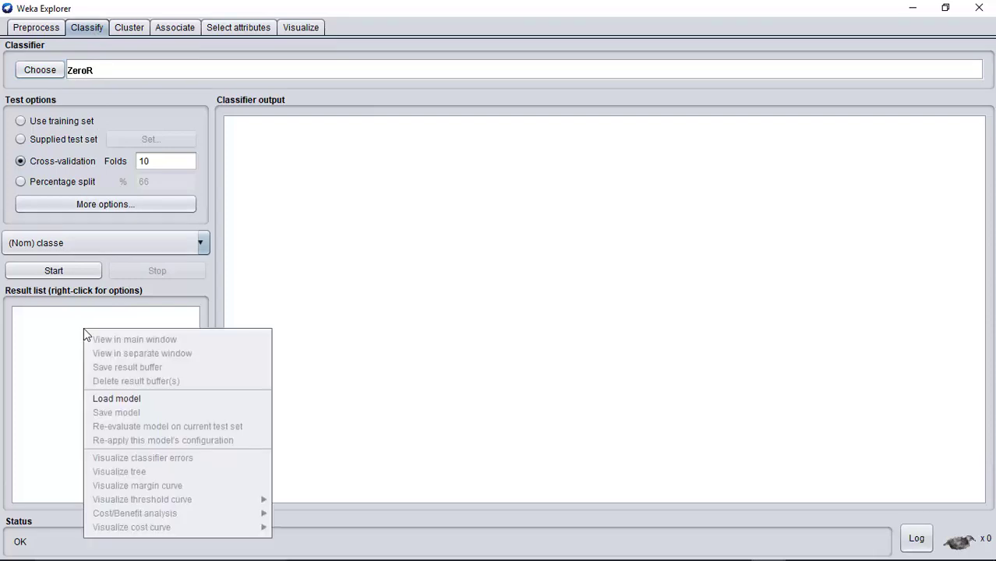
click(119, 398)
click(477, 192)
scroll(454, 240, up, 3)
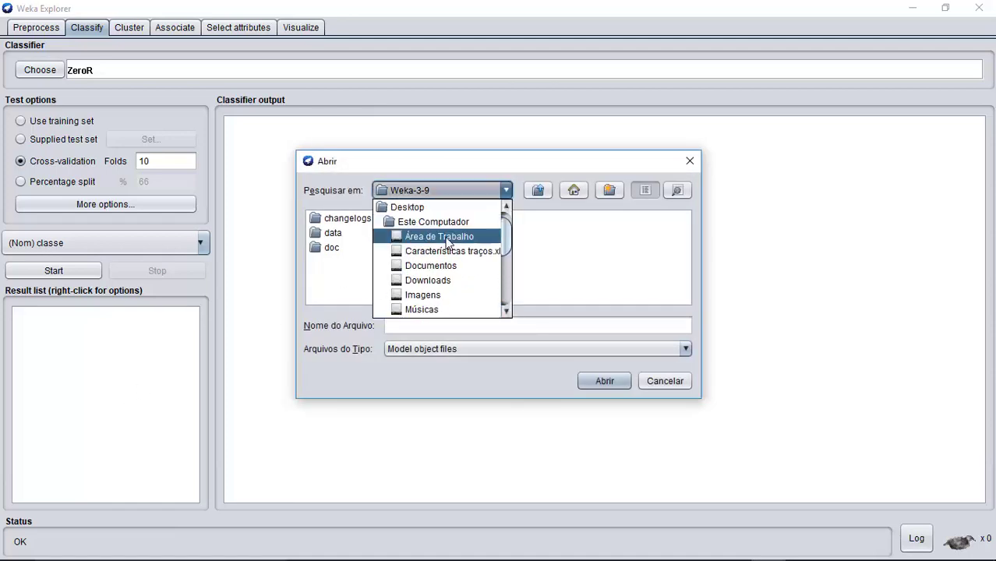
click(449, 238)
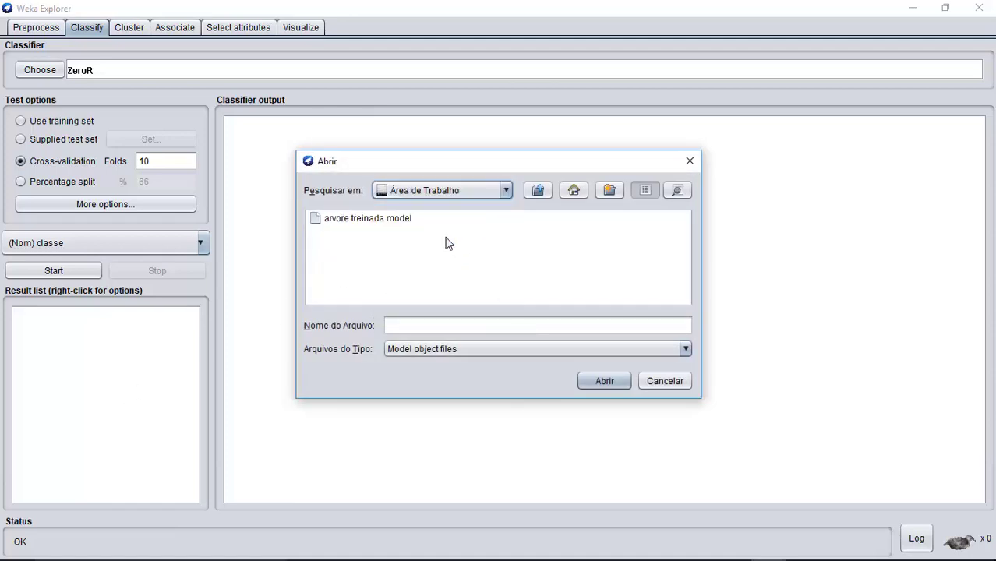
click(372, 222)
click(604, 381)
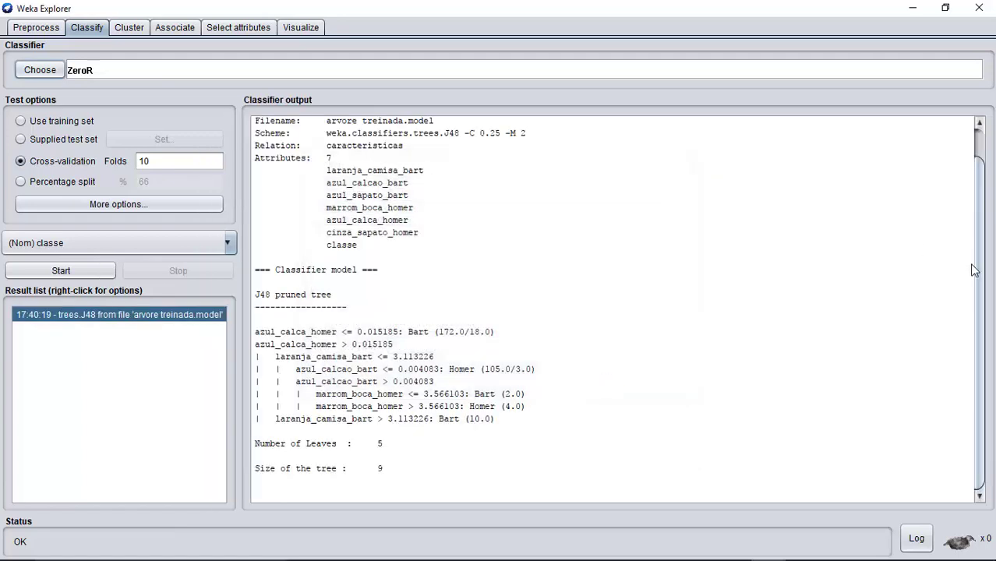
scroll(981, 288, up, 1)
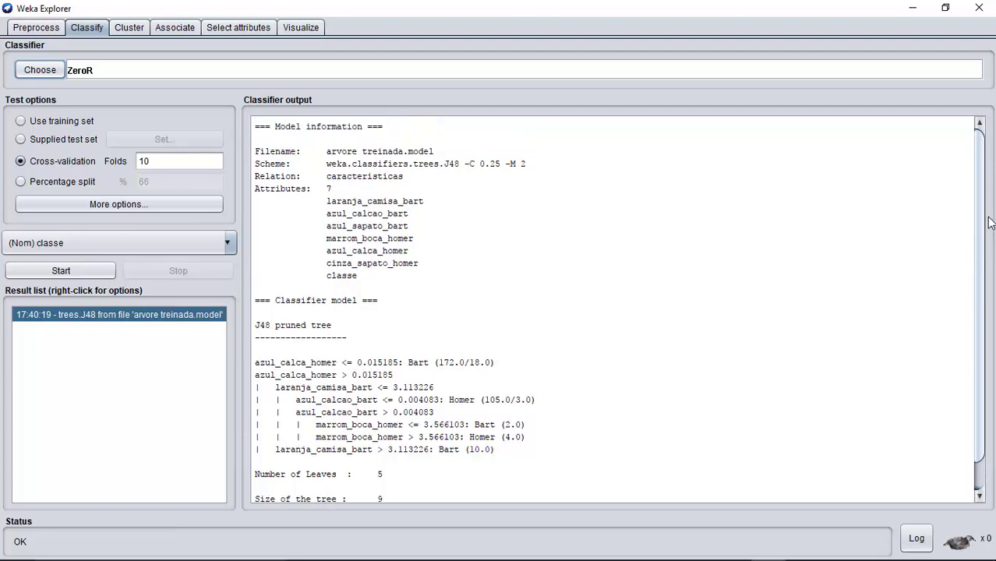
scroll(986, 251, down, 1)
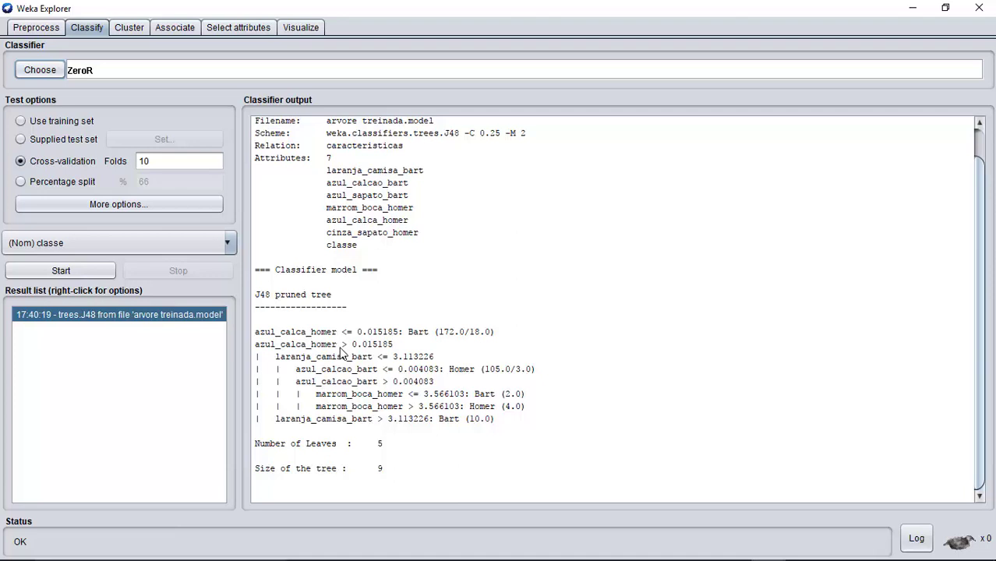
Visualize the loaded J48 model's tree maximized and fitted to the screen, and close the tree view
right_click(157, 319)
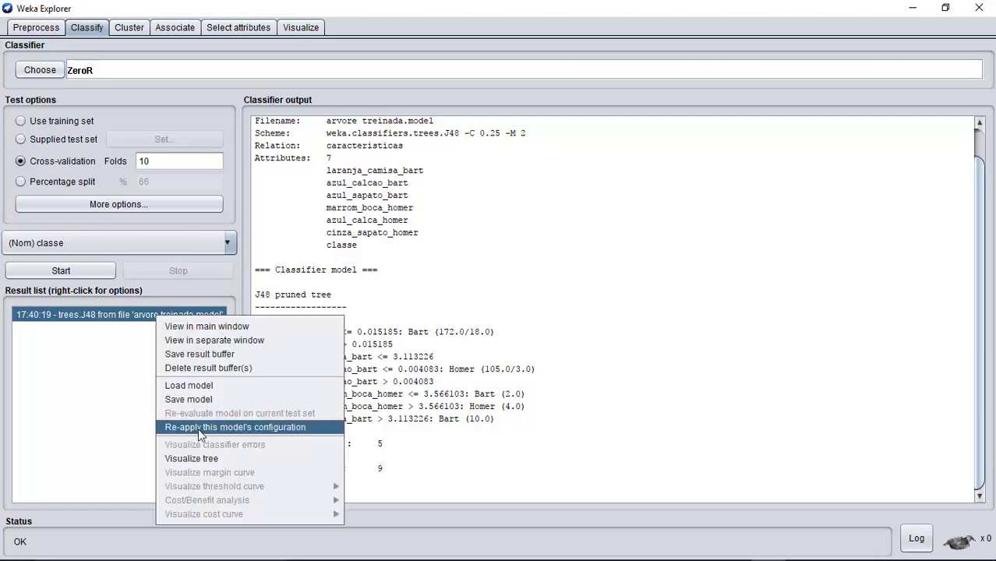
click(207, 459)
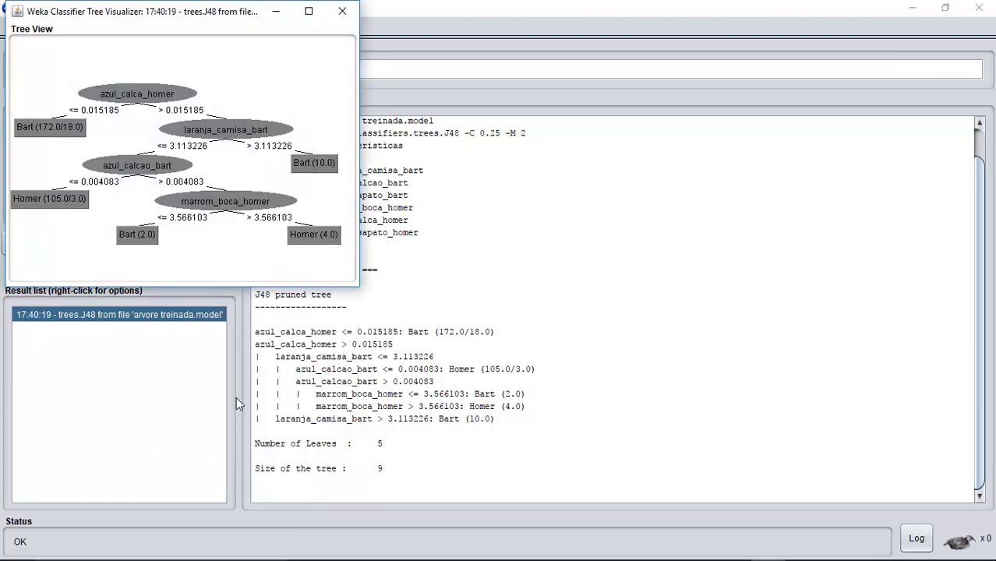
click(309, 11)
right_click(347, 81)
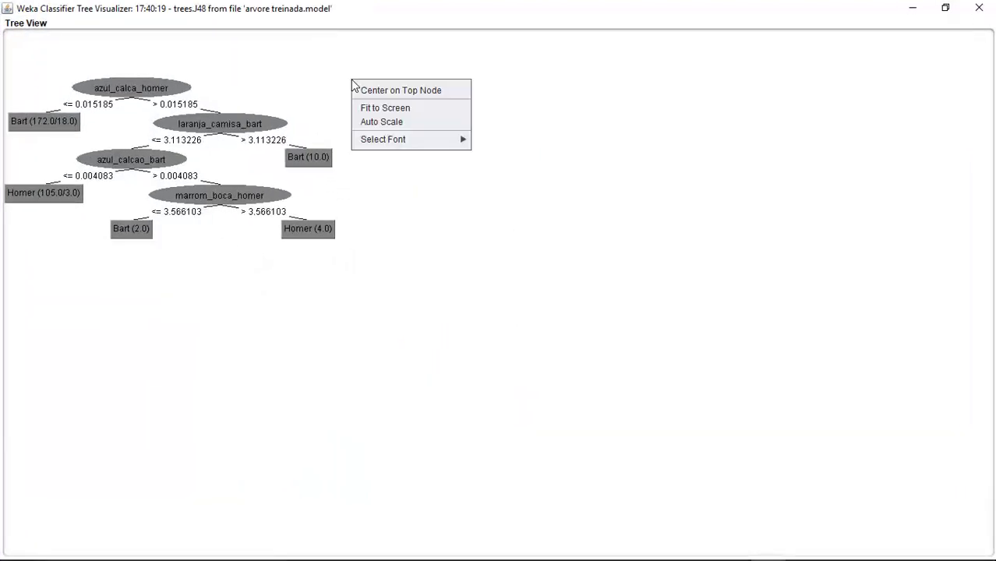
click(371, 110)
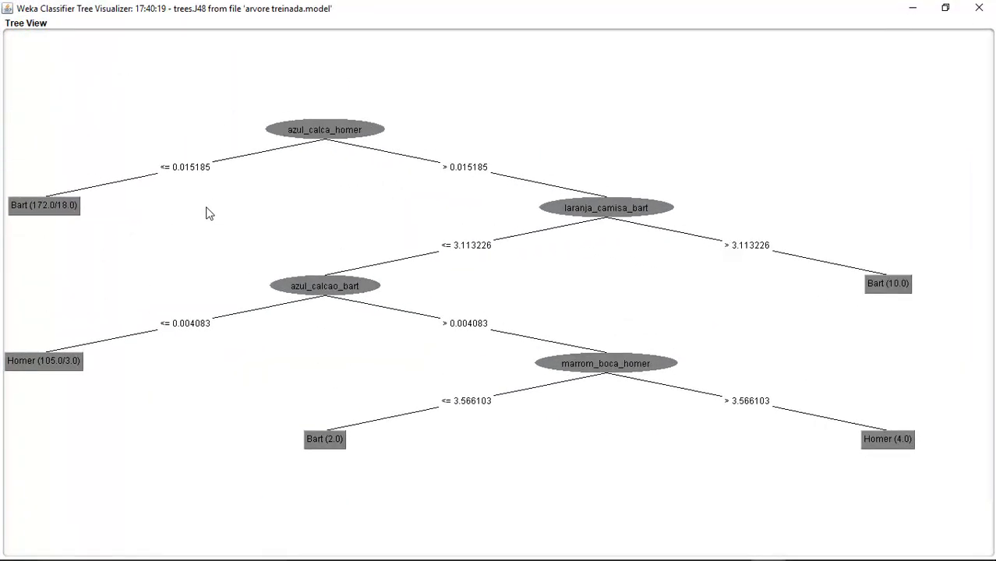
click(979, 9)
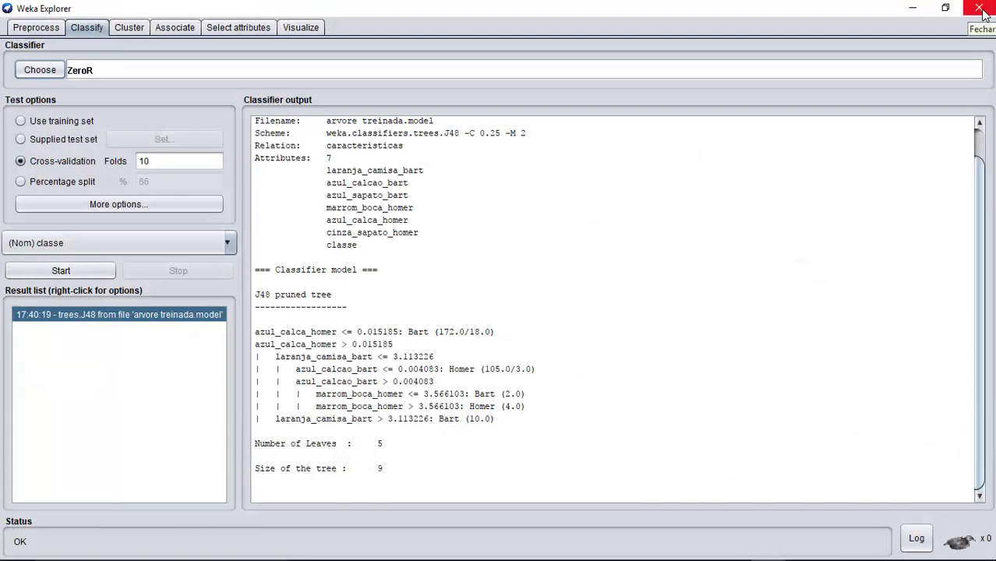
Duplicate caracteristicas.arff within Disco Local (C:) in File Explorer and open the copy in Notepad++
click(980, 9)
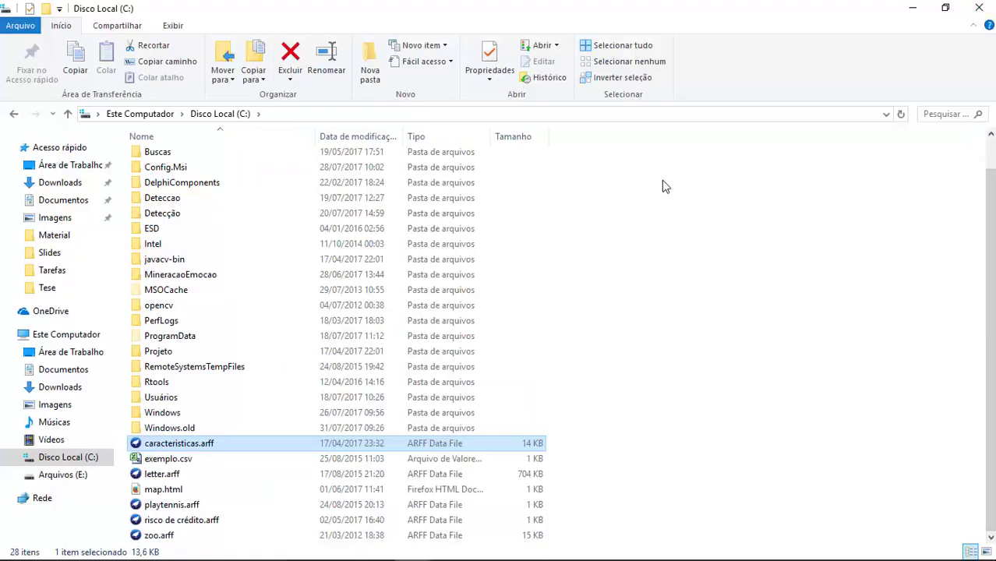
click(181, 460)
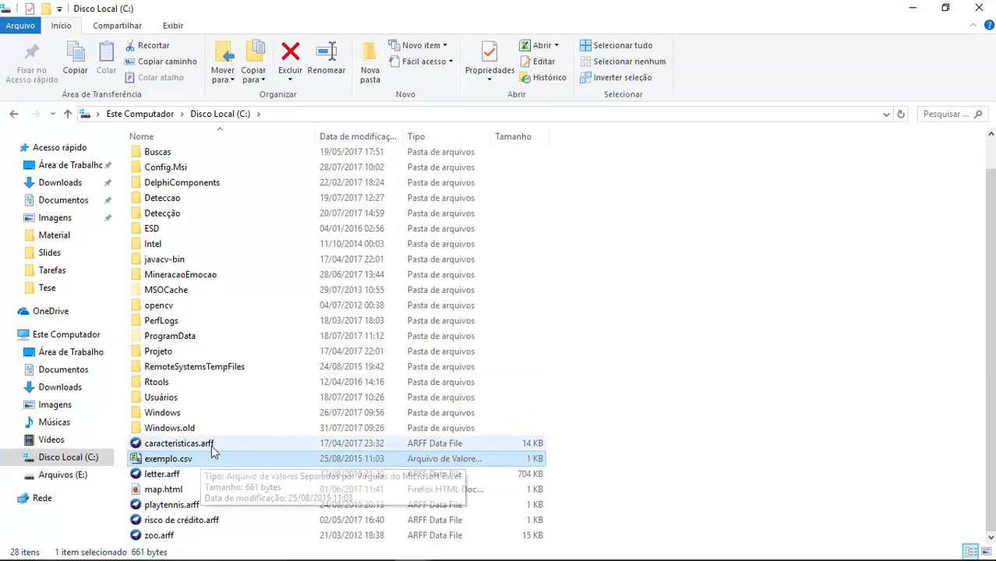
click(204, 446)
right_click(185, 446)
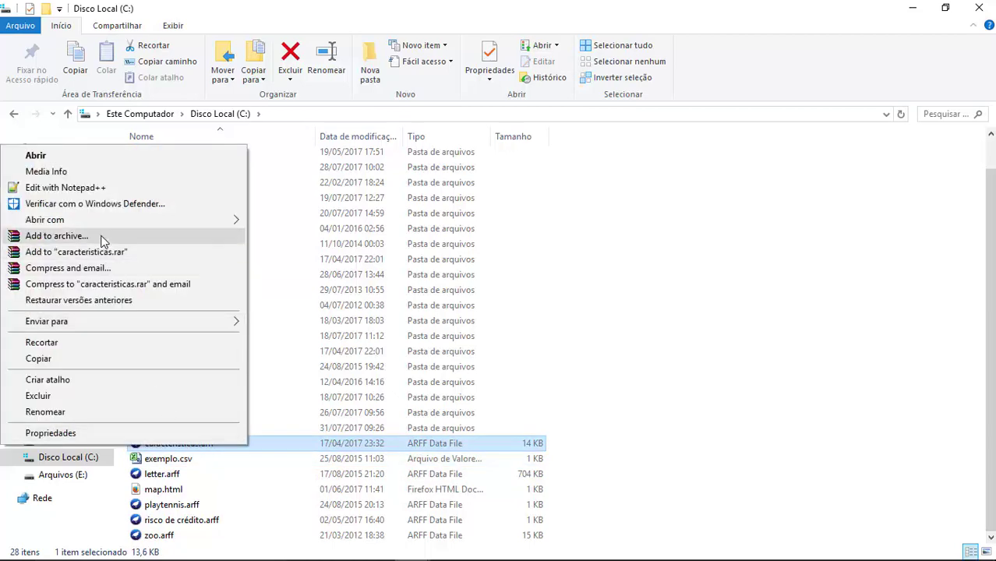
click(605, 470)
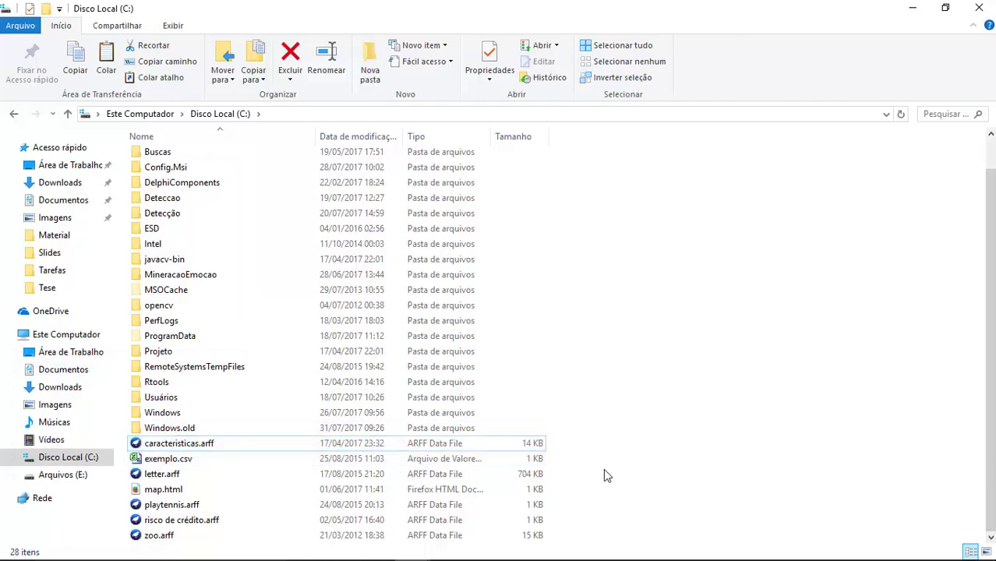
key(ctrl+v)
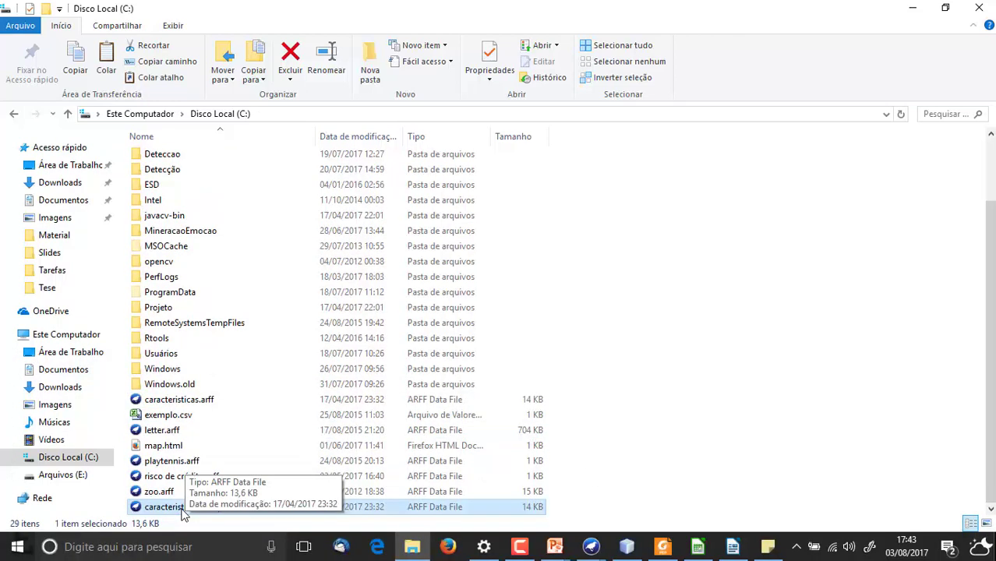
right_click(173, 508)
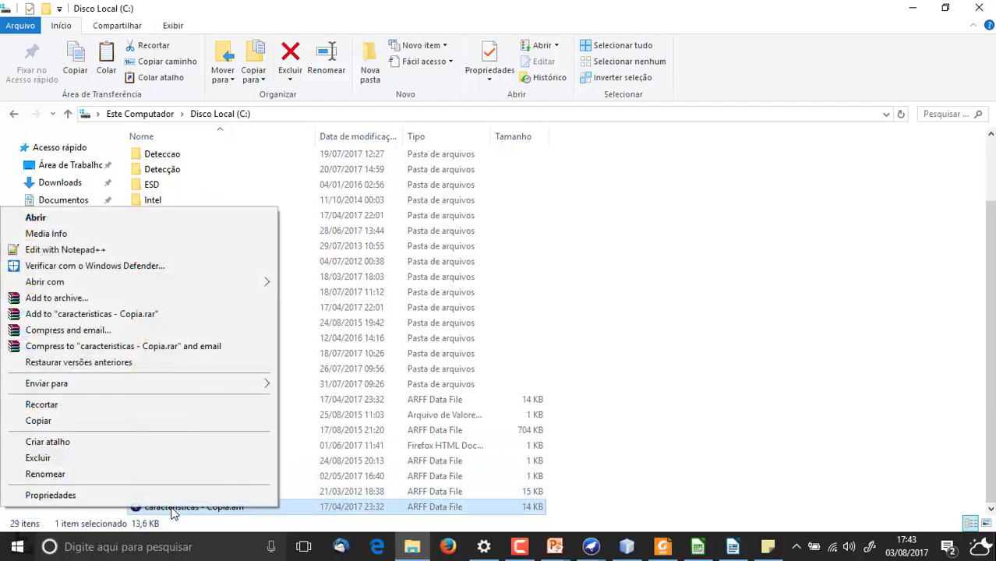
click(96, 253)
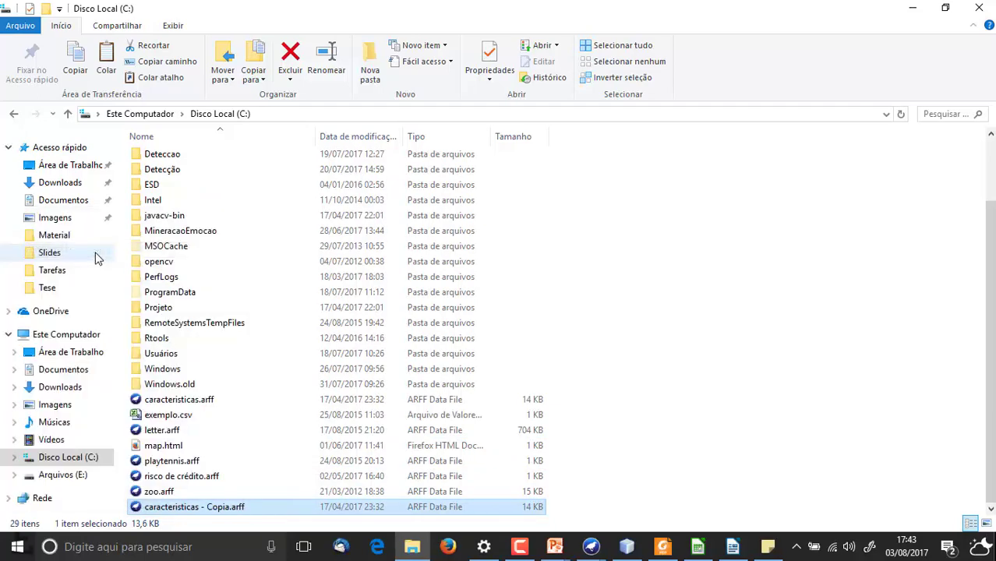
Delete all data rows of the copied file from line 17 to the end, keeping only the first five
key(Down)
key(Down)
key(Down)
key(Down)
key(Down)
key(Down)
key(Down)
key(Down)
key(Down)
key(Down)
key(Down)
key(Down)
key(Down)
key(Down)
key(Down)
key(Down)
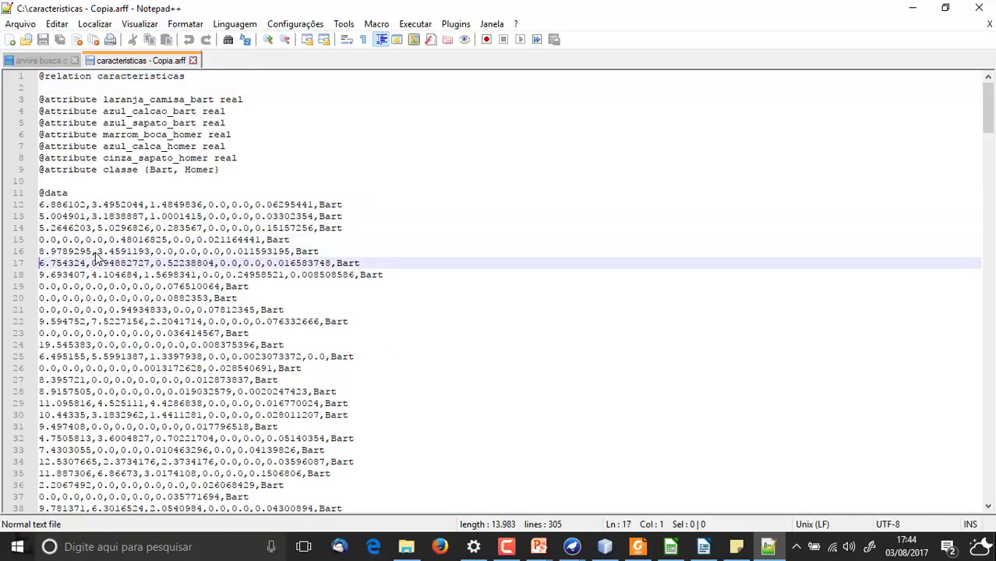
key(shift+Down)
key(shift+Down)
key(shift+Down)
key(shift+Down)
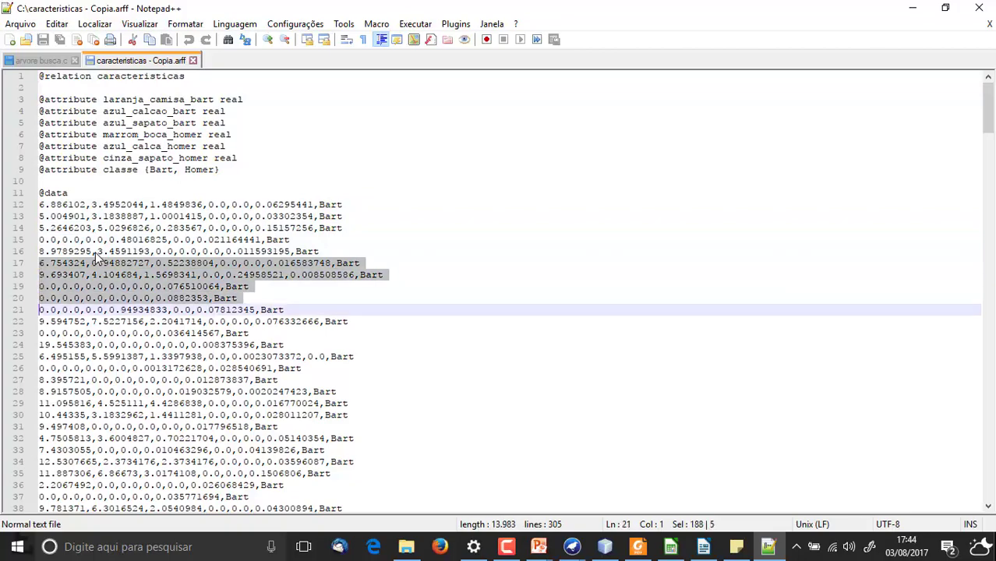
key(shift+Page_Down)
key(shift+Page_Down)
key(shift+Page_Down)
key(shift+Page_Down)
key(shift+Page_Down)
key(shift+Page_Down)
key(shift+Page_Down)
key(shift+Page_Down)
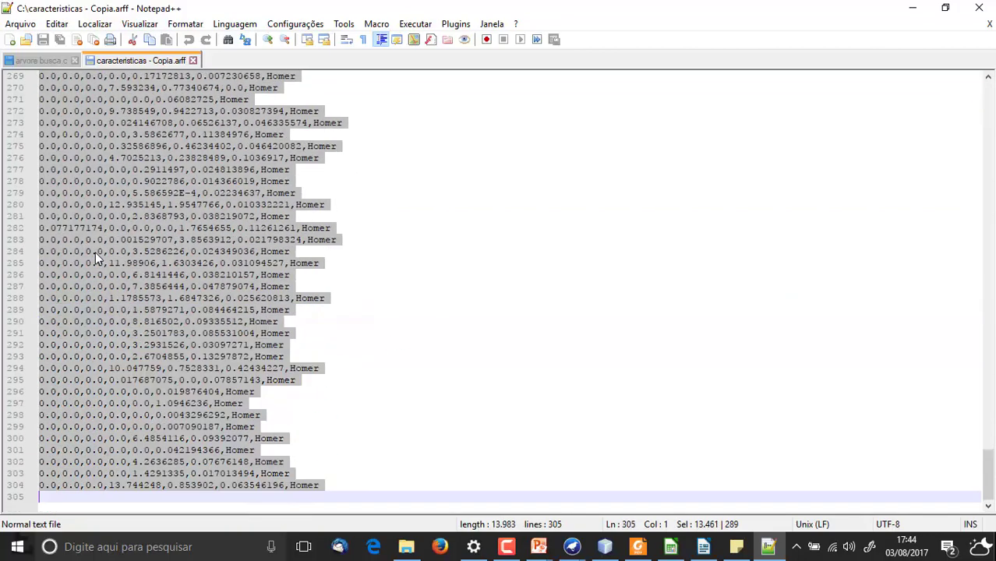
key(Delete)
Change the second value of the first data row to 2.4952044
key(Up)
key(Up)
key(Up)
key(Up)
key(Up)
key(Right)
key(Right)
key(Right)
key(Right)
key(Right)
key(Right)
key(Right)
key(Right)
key(Right)
key(Right)
key(Delete)
text(2)
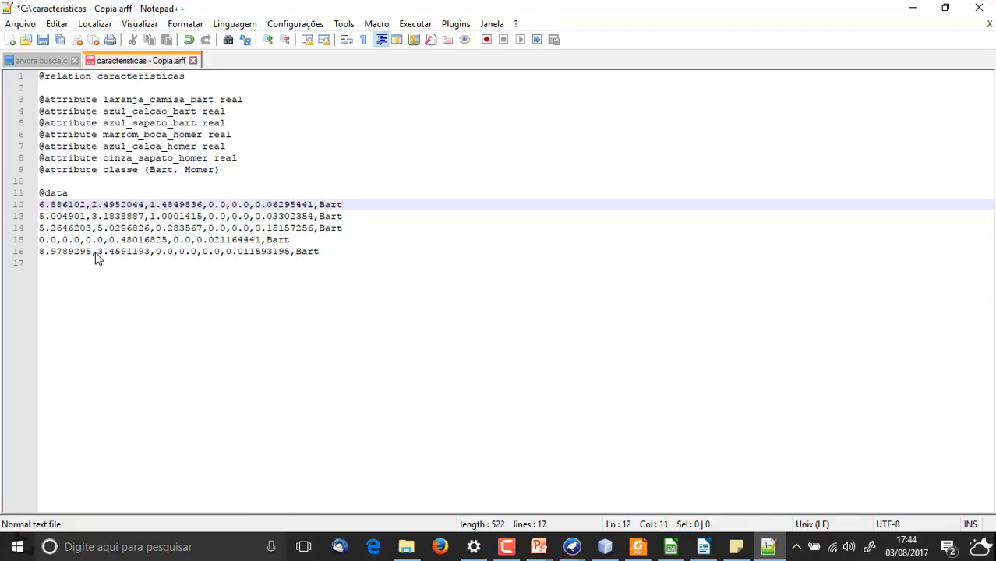
Change the first two values of the second data row to 7.004901 and 1.1838887
key(Down)
key(BackSpace)
text(1)
key(Left)
key(Left)
key(Left)
key(Left)
key(Left)
key(BackSpace)
text(7)
Change the first value of the first data row to 10.886102 and that of the last row to 5.9789295
key(Up)
key(BackSpace)
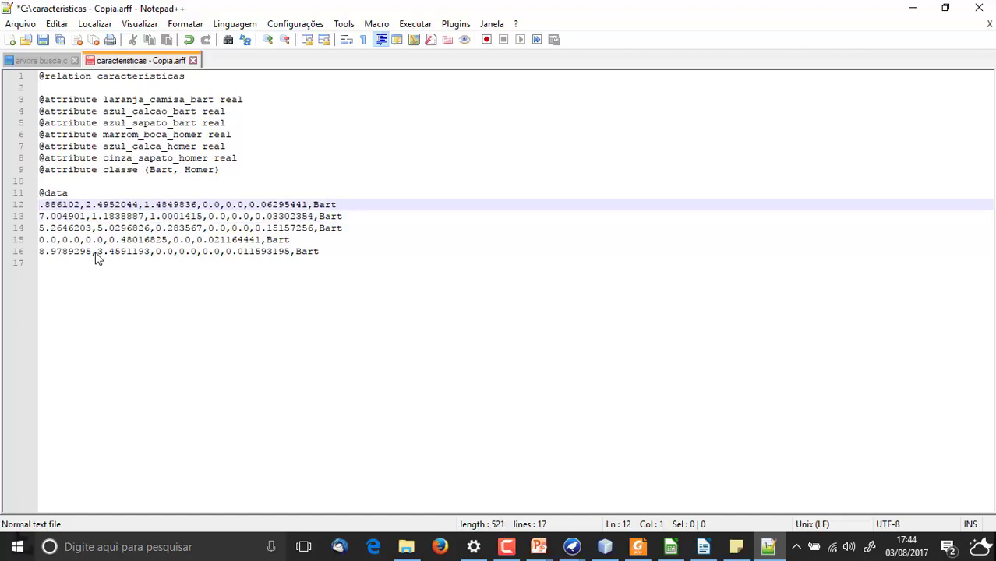
text(10)
key(Down)
key(Down)
key(Down)
key(Down)
key(Left)
key(BackSpace)
text(5)
Replace the third and fifth values of the last data row with "?"
key(Right)
key(Right)
key(Right)
key(Right)
key(Right)
key(Right)
key(Right)
key(Right)
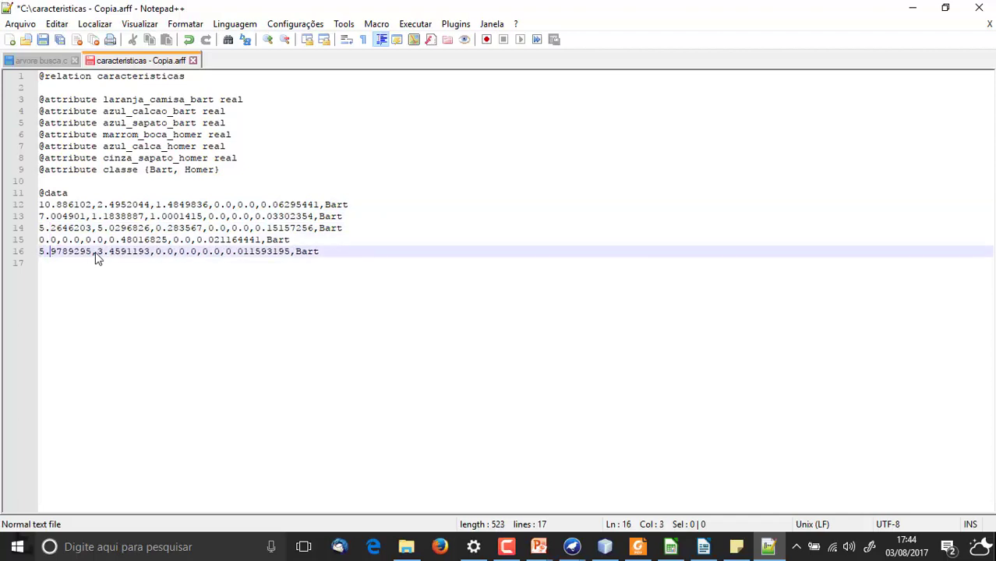
key(Right)
key(Right)
key(Right)
key(Right)
key(Right)
key(Delete)
key(Delete)
key(Delete)
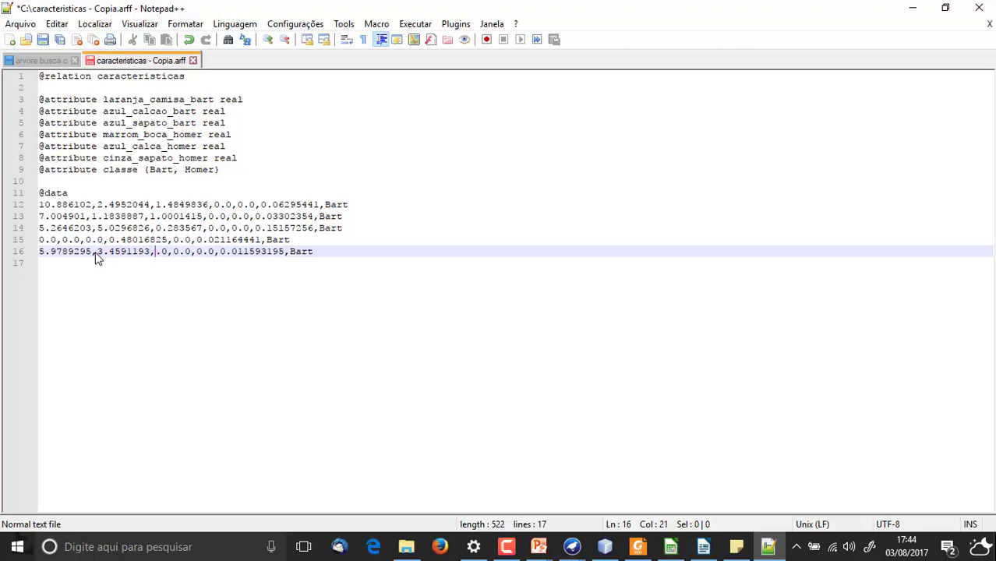
text(?)
key(Right)
key(Right)
key(Right)
key(Right)
key(Right)
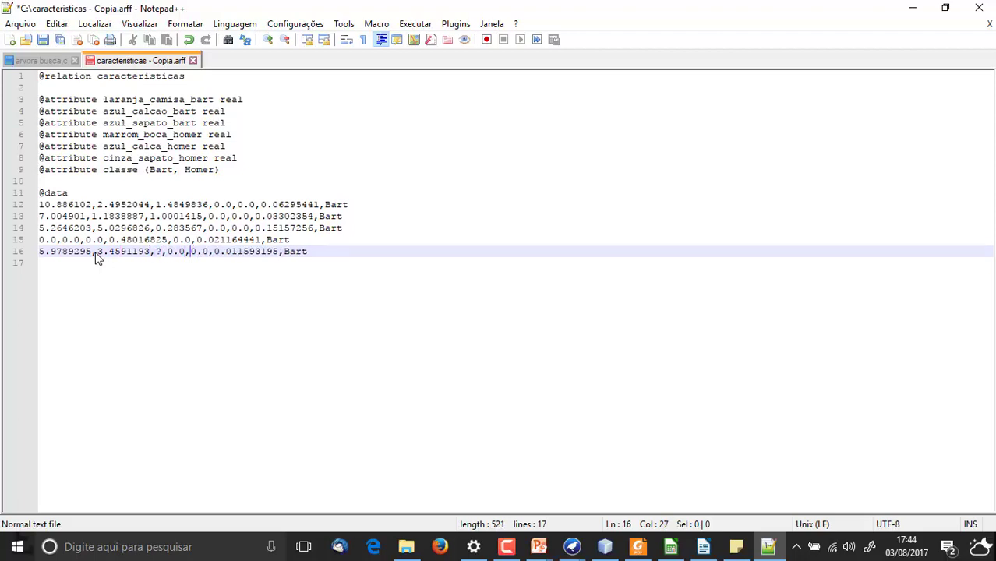
key(Delete)
key(Delete)
key(Delete)
text(?)
Replace the third value of the third data row with "?" and save the file
key(Up)
key(Up)
key(Right)
key(BackSpace)
key(BackSpace)
key(BackSpace)
key(BackSpace)
key(BackSpace)
key(BackSpace)
key(BackSpace)
key(BackSpace)
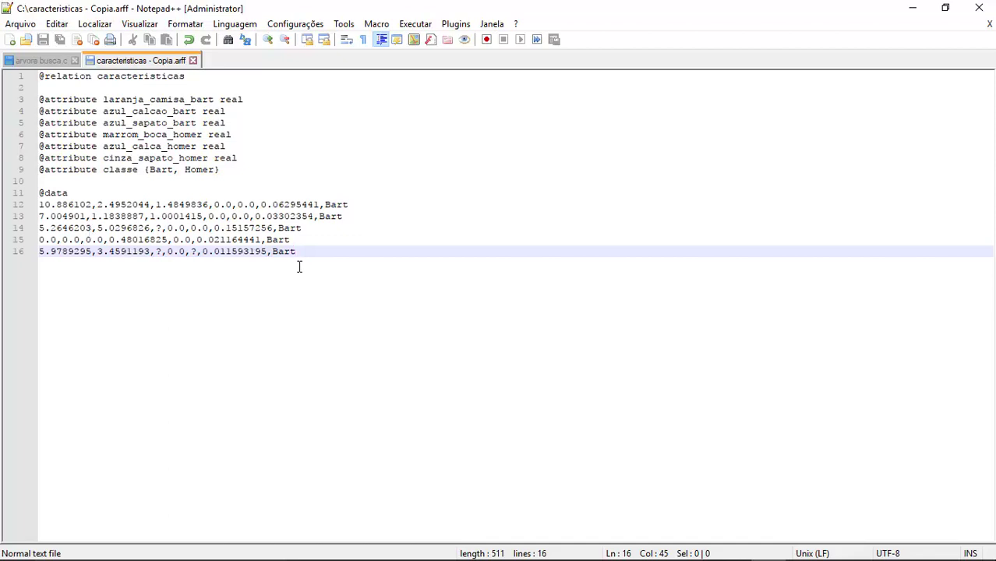
drag(302, 255, 39, 204)
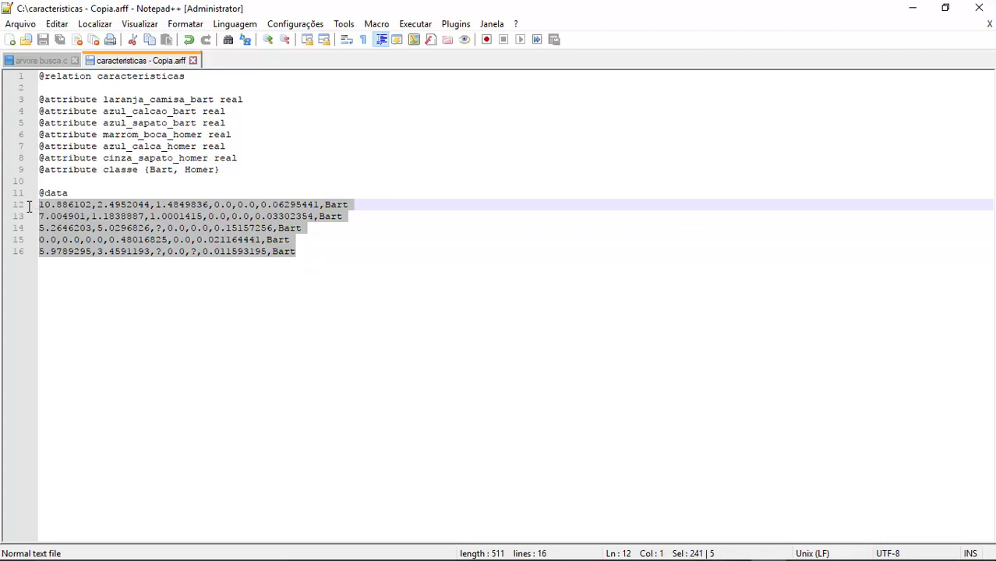
click(306, 253)
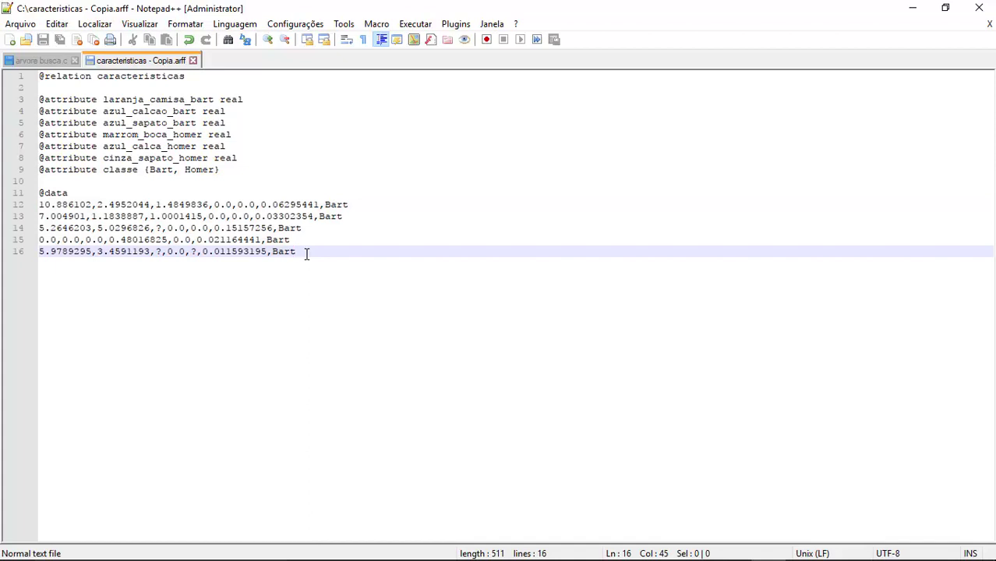
Switch to Weka Explorer, set "caracteristicas - Copia.arff" as the supplied test set, and re-evaluate the loaded J48 model on it
key(alt+Tab)
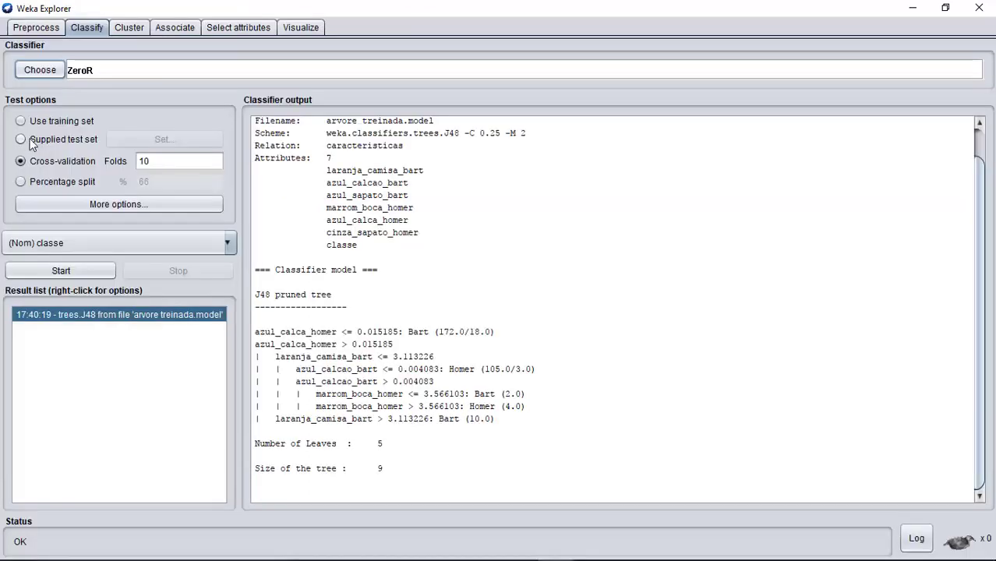
click(33, 142)
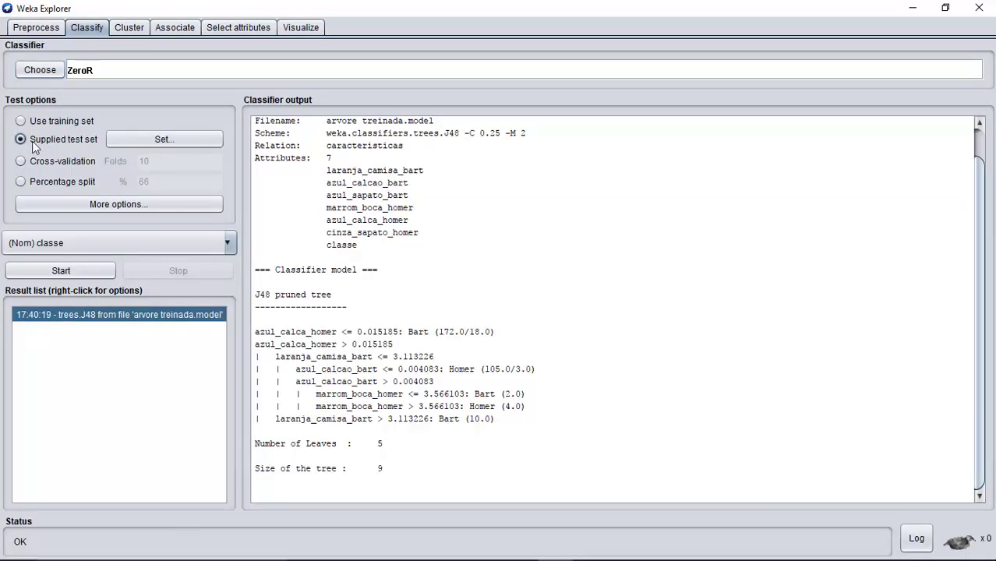
click(178, 141)
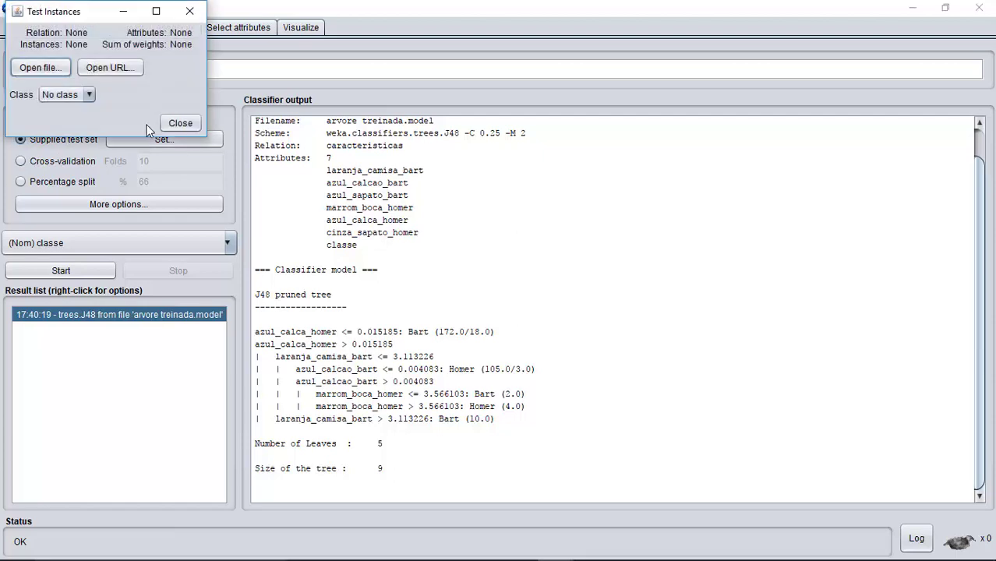
click(39, 68)
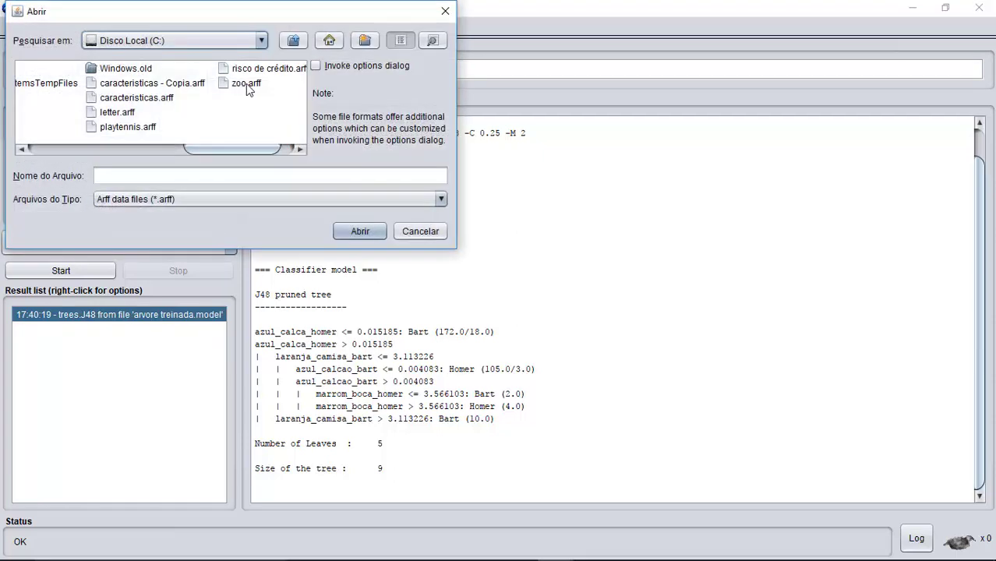
click(148, 83)
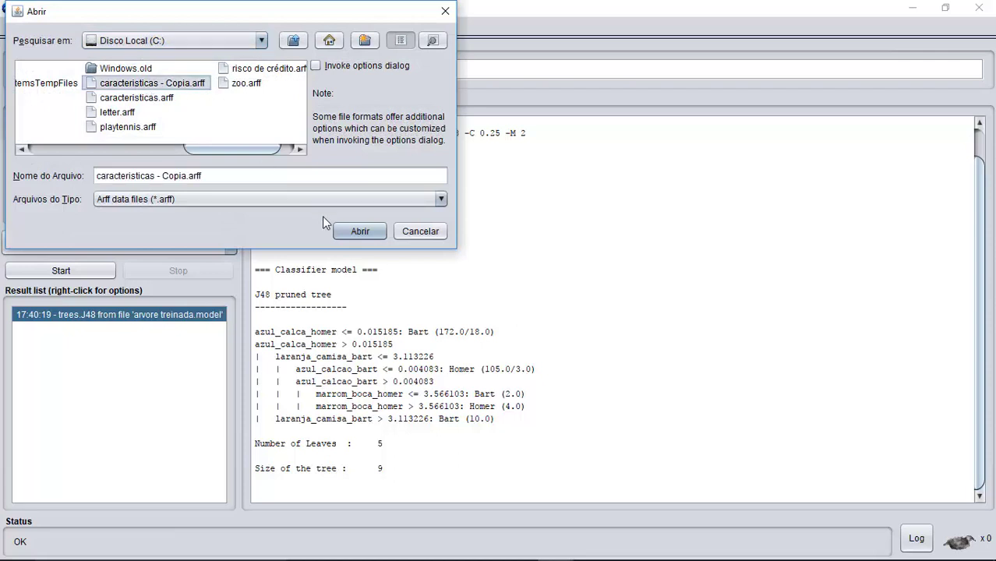
click(358, 233)
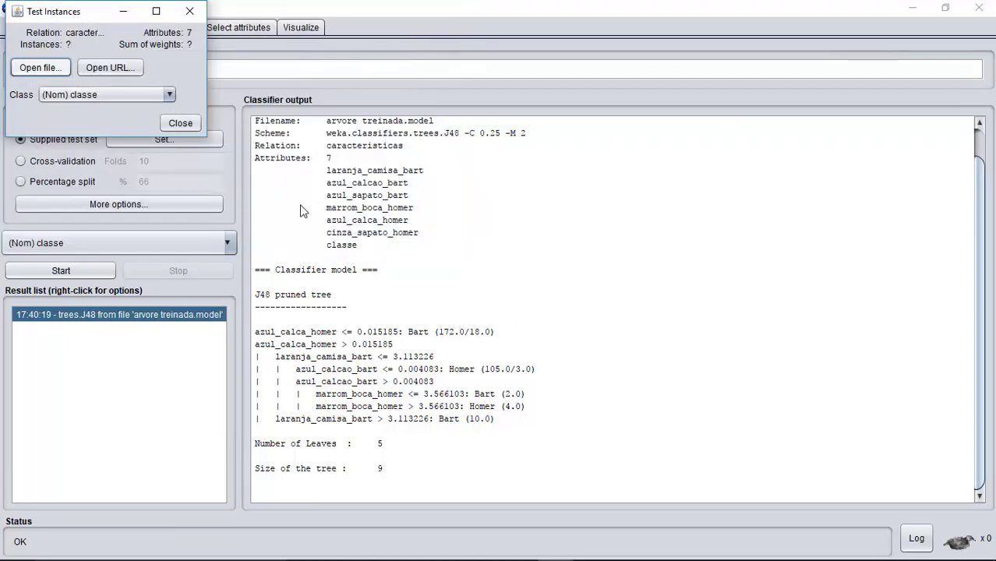
click(182, 124)
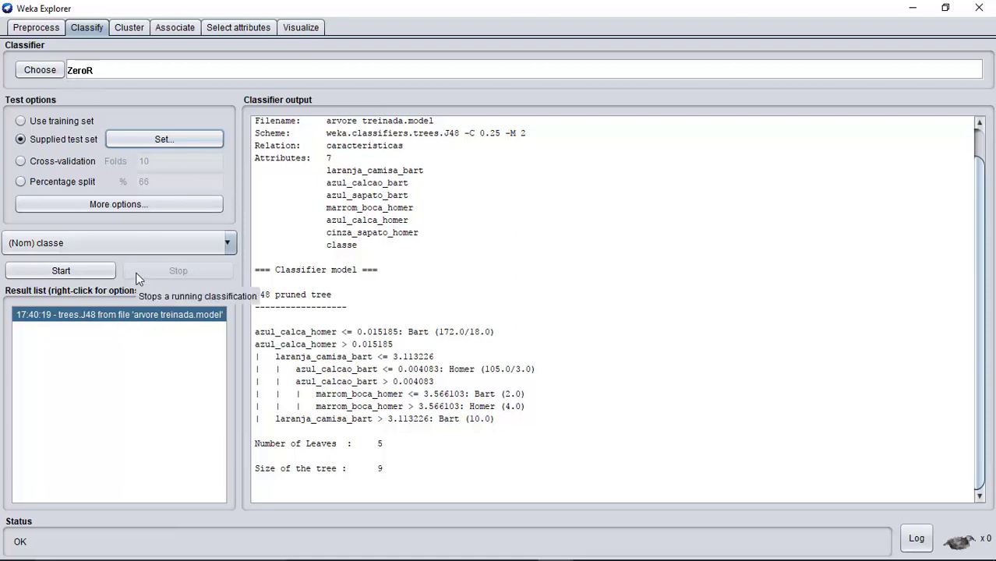
right_click(118, 324)
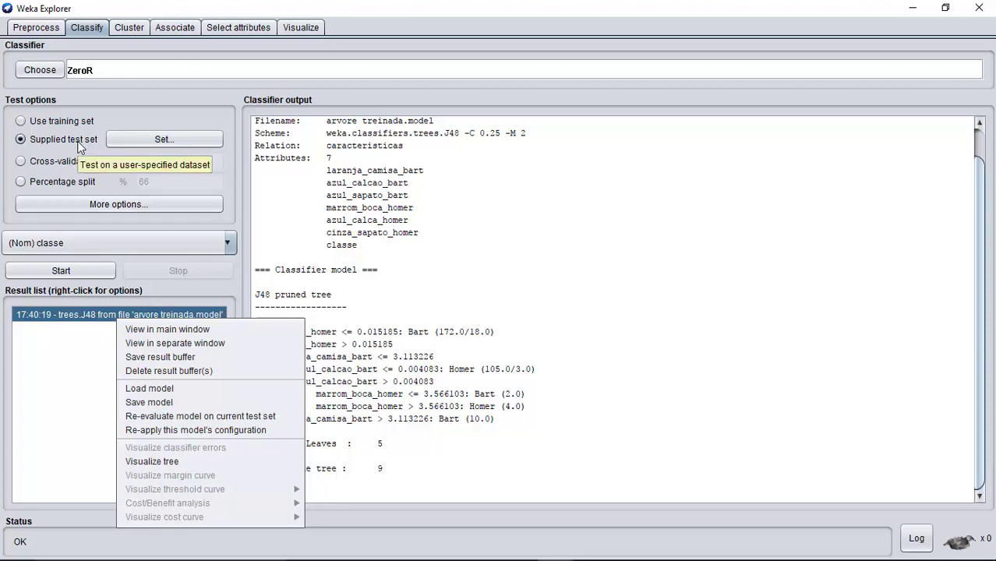
click(184, 422)
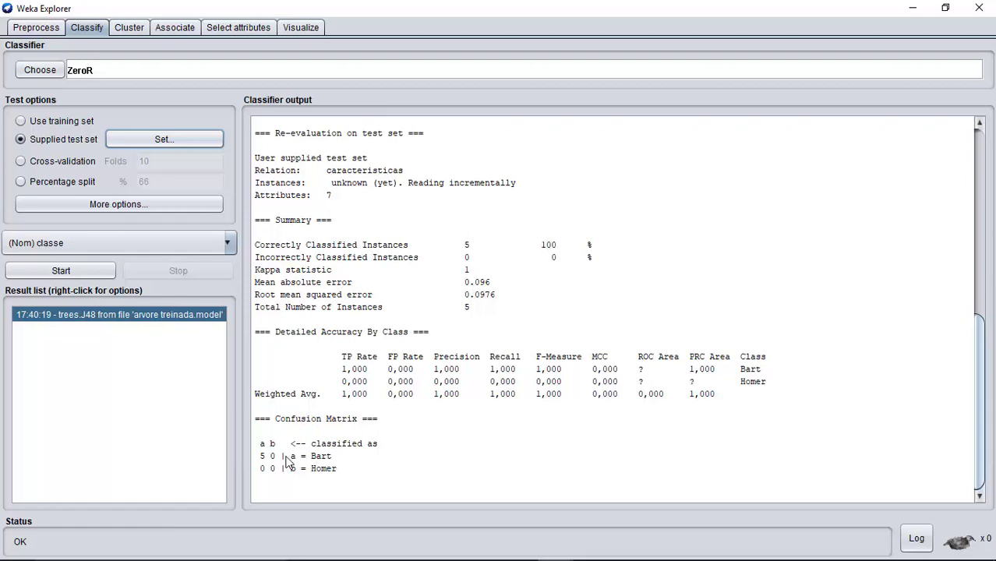
Disable output of the model, per-class stats, confusion matrix and stored predictions in the evaluation options, and set output predictions to PlainText
click(108, 204)
drag(144, 208, 233, 125)
click(113, 153)
click(113, 179)
click(113, 227)
click(113, 253)
click(196, 303)
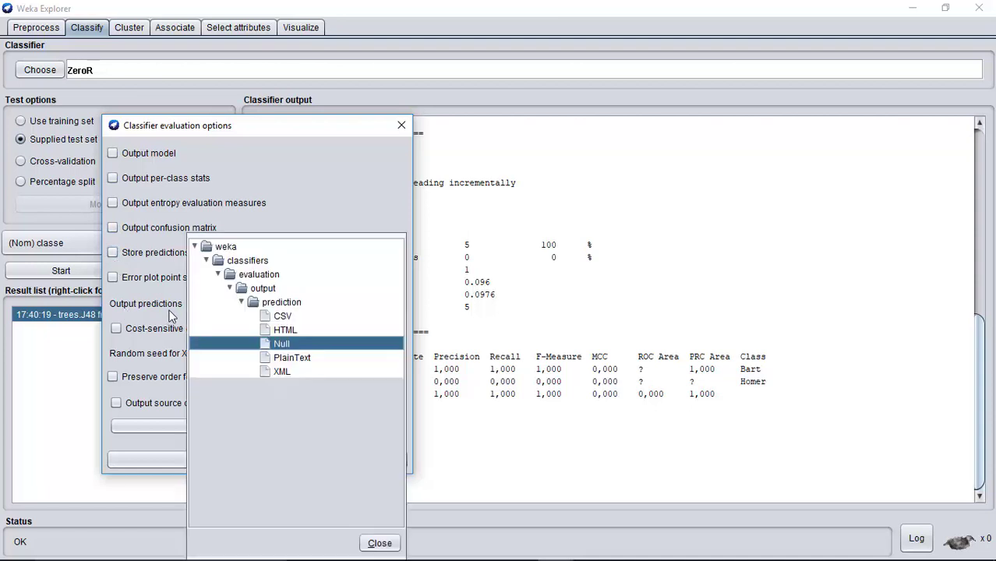
click(292, 359)
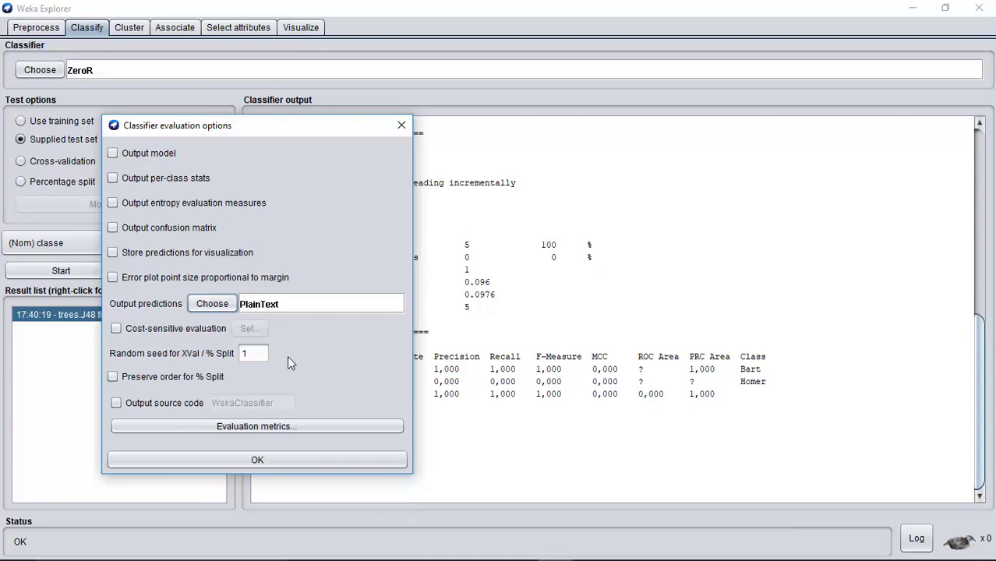
click(241, 461)
Re-evaluate the loaded J48 model on the current test set using the PlainText predictions output
right_click(114, 322)
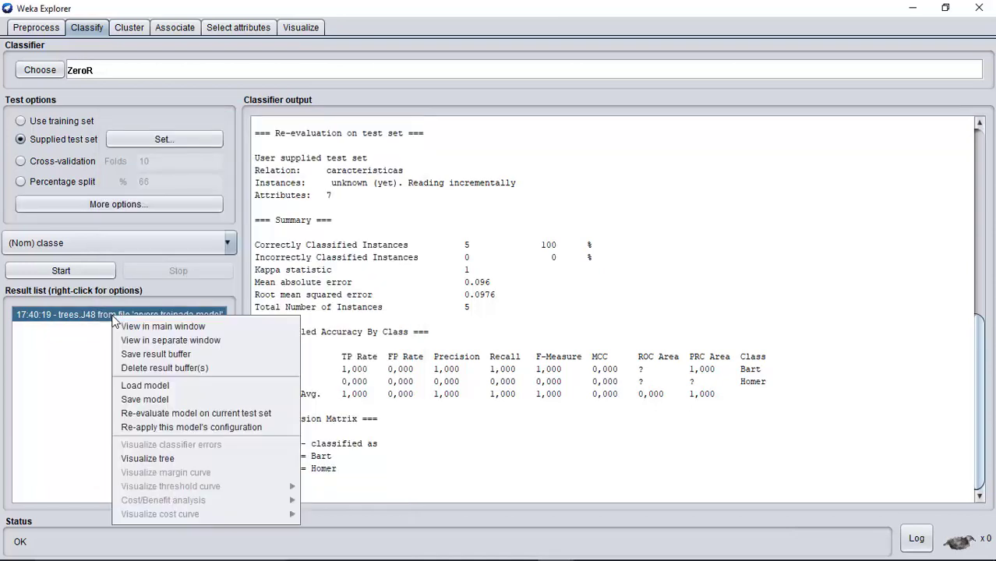
click(197, 413)
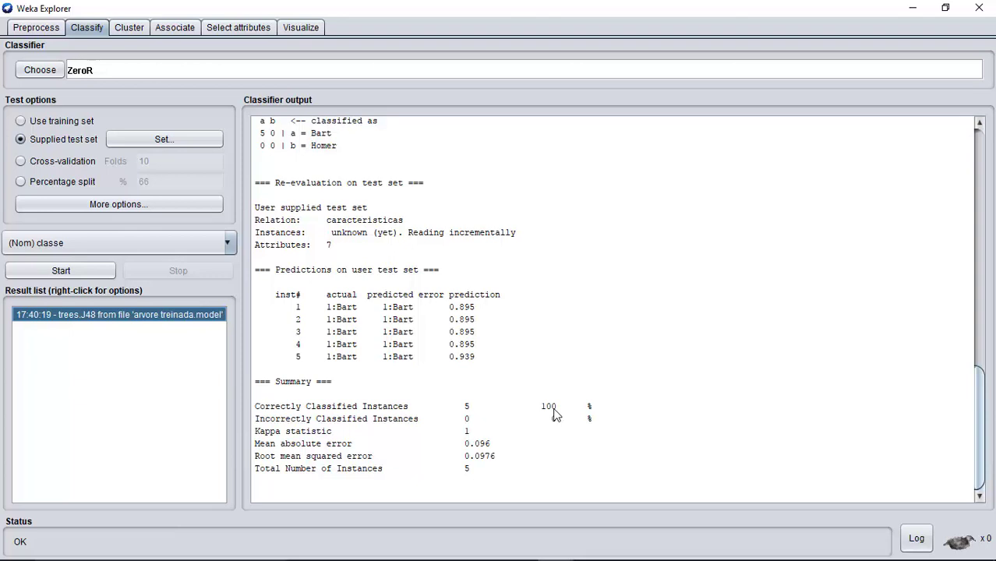
right_click(135, 321)
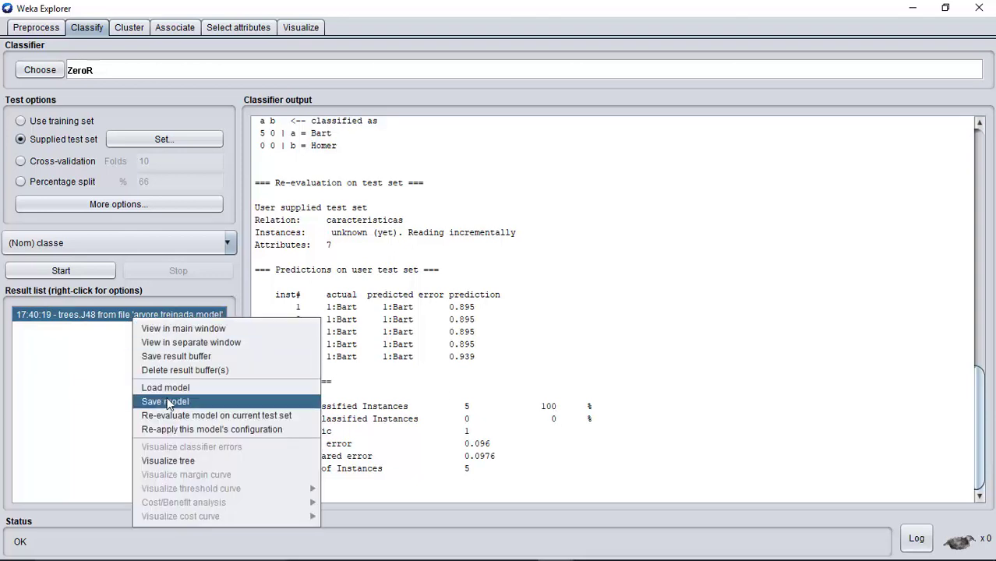
click(93, 366)
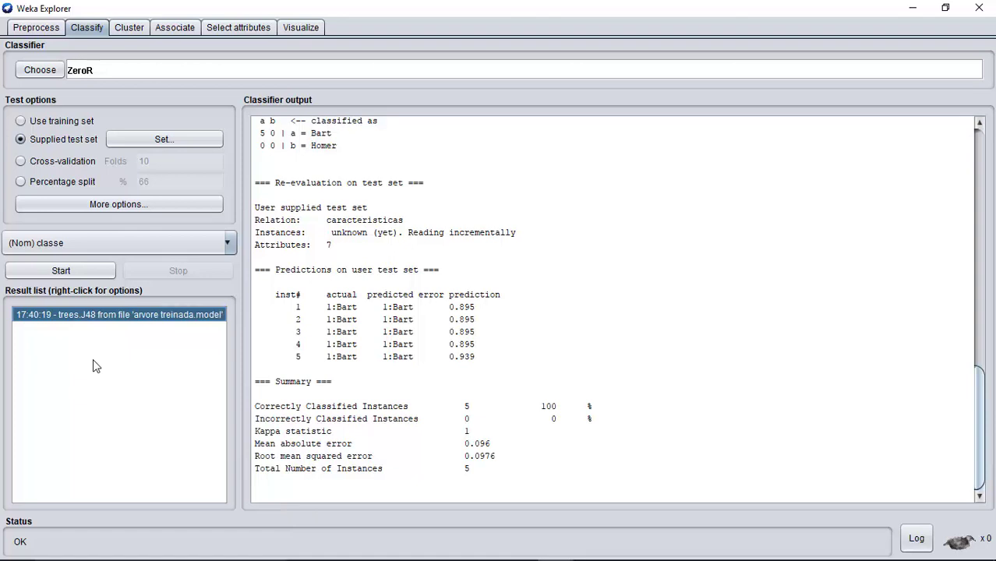